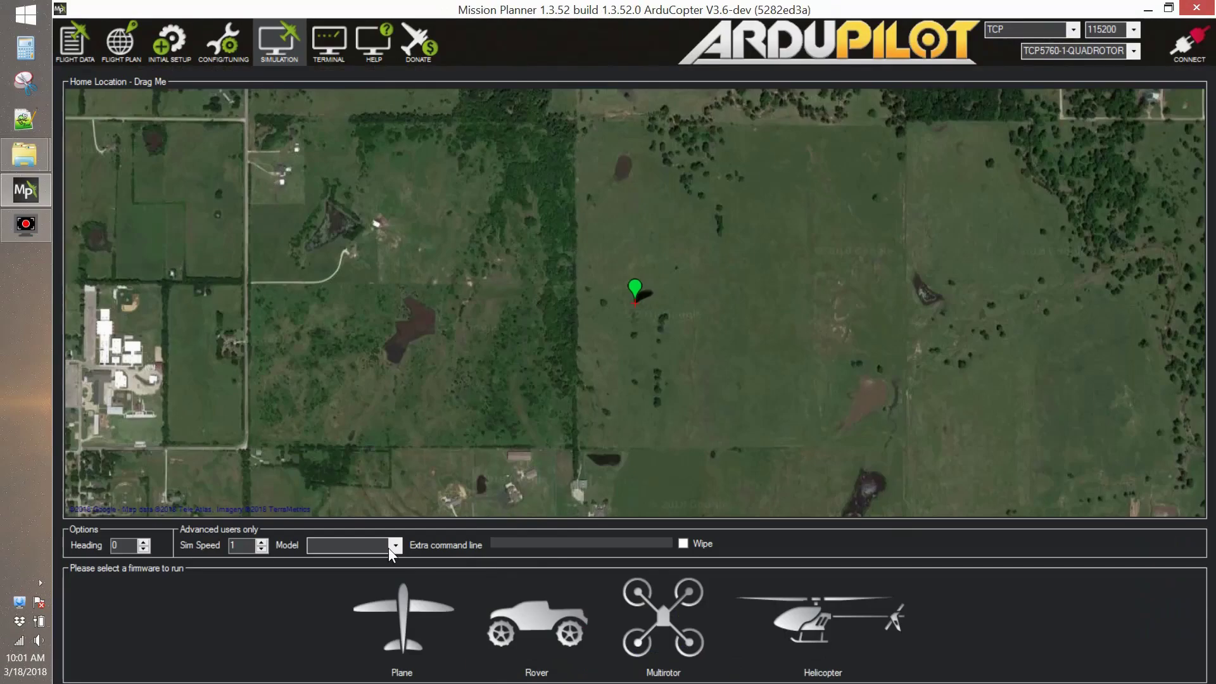
# Step: Launch the SITL multirotor simulation using the hexa vehicle model
pyautogui.click(389, 548)
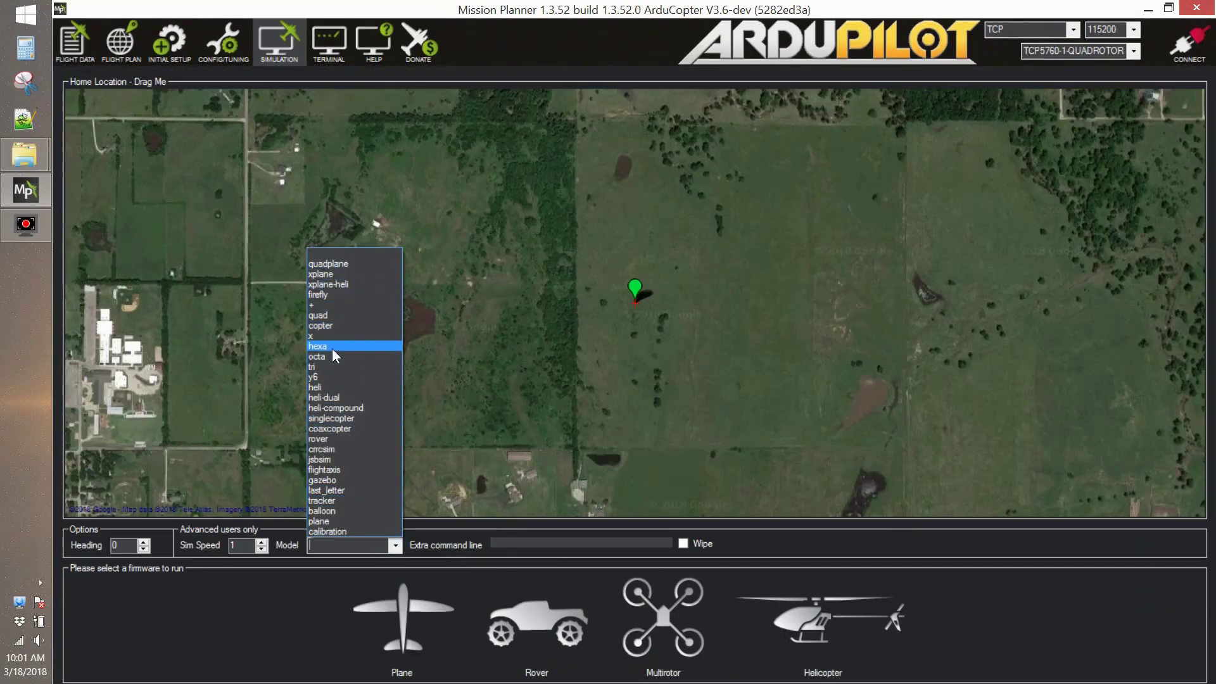
pyautogui.click(365, 348)
pyautogui.click(666, 610)
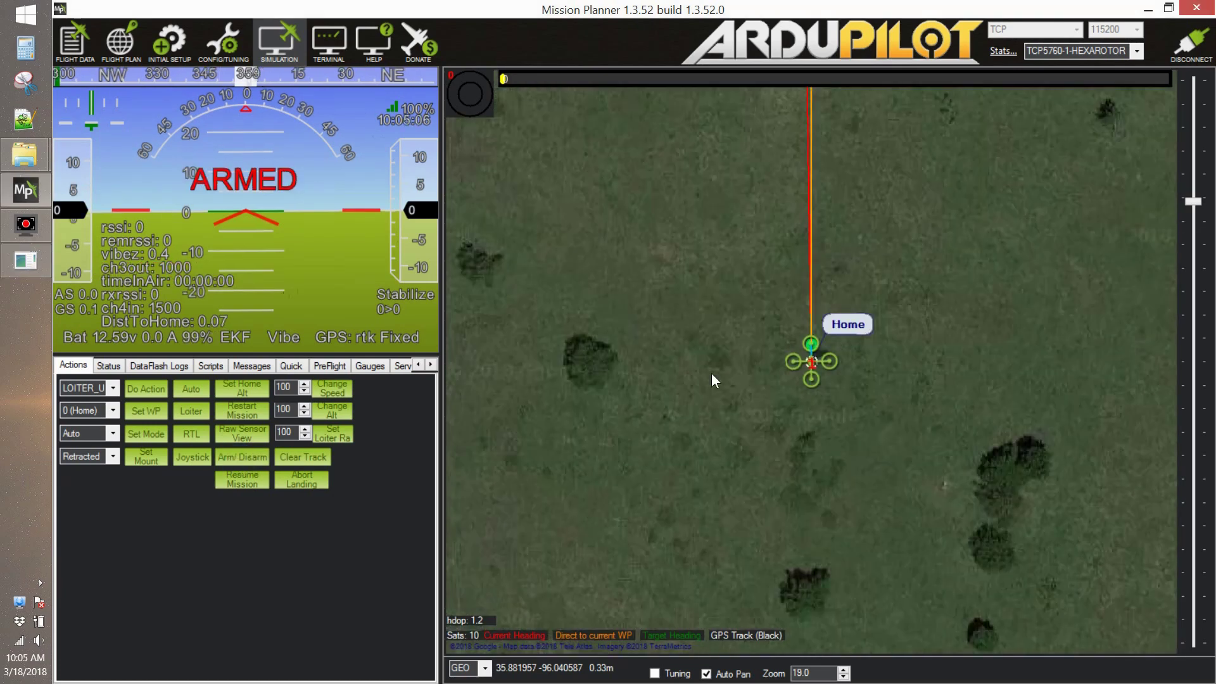
# Step: Command the hexacopter to take off from its current position at the default altitude
pyautogui.rightClick(768, 375)
pyautogui.click(813, 525)
pyautogui.press('Return')
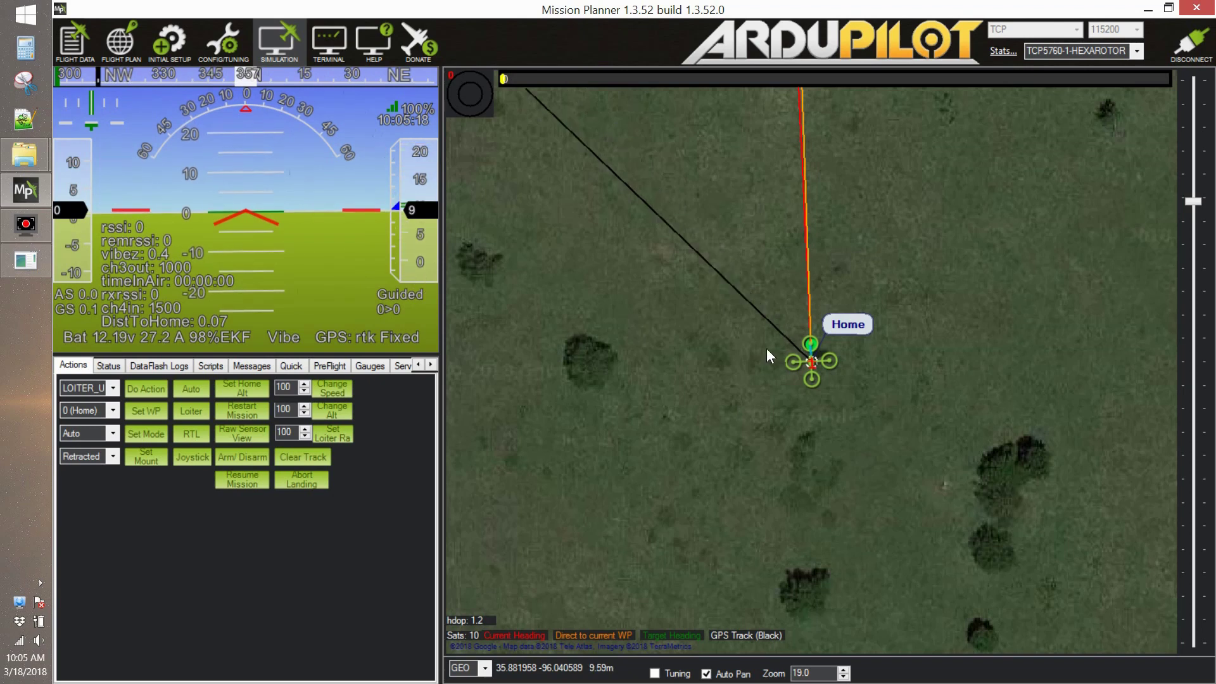
# Step: Fly the hexacopter in Guided mode to a spot east of it, then to a second spot
pyautogui.rightClick(993, 392)
pyautogui.click(1009, 388)
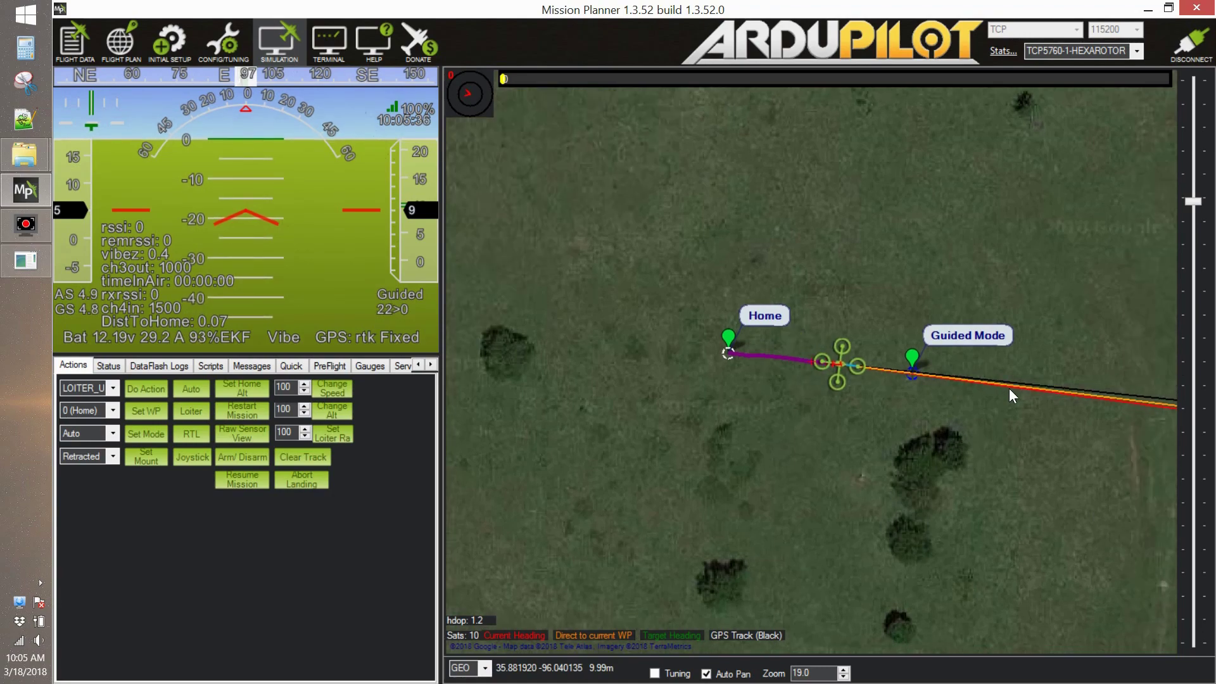
pyautogui.rightClick(818, 221)
pyautogui.click(839, 230)
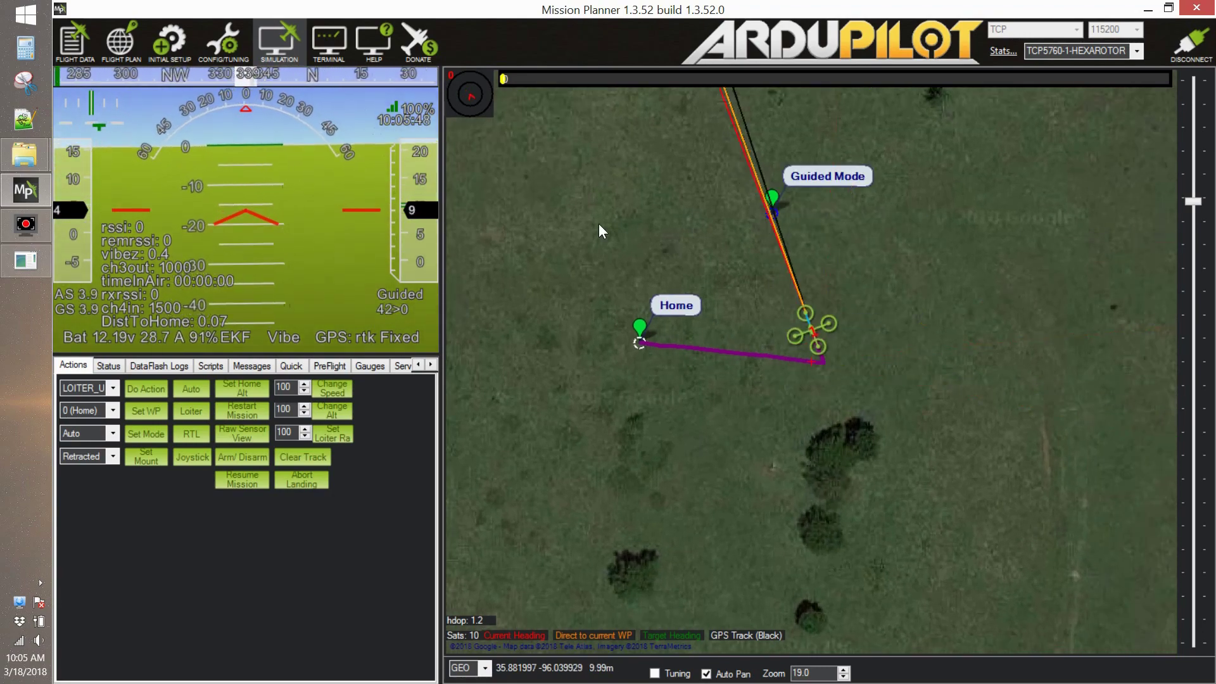
pyautogui.scroll(-1, 686, 241)
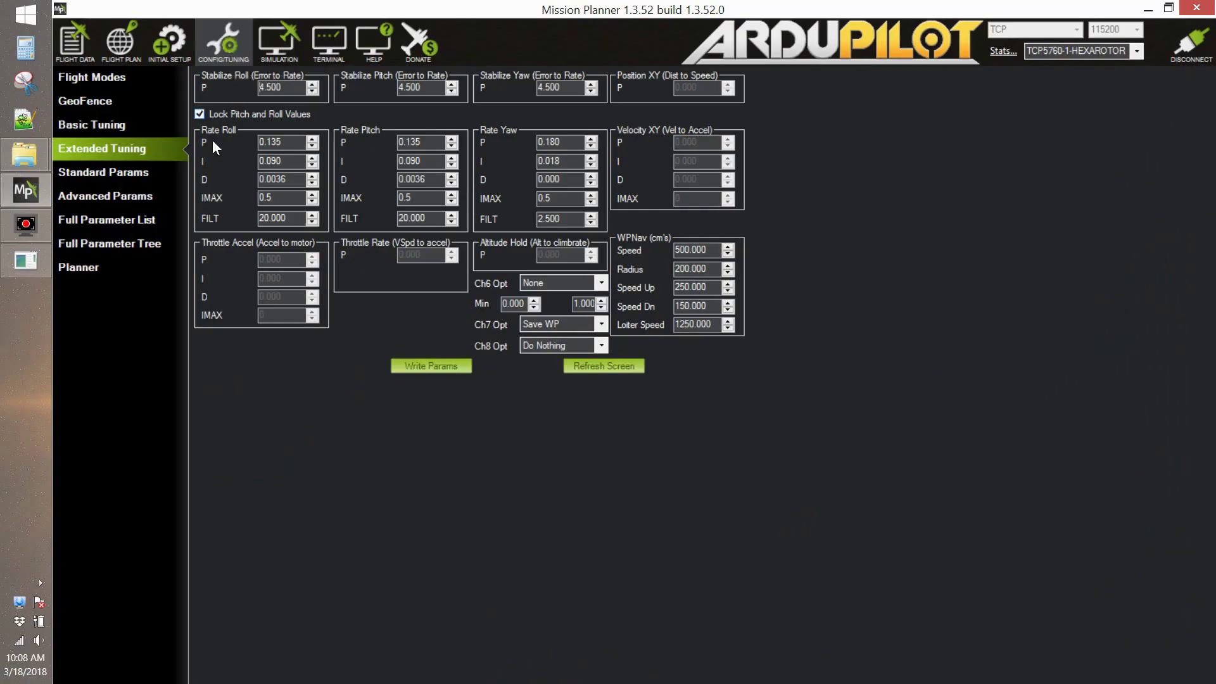
# Step: Set the camera gimbal to Servo type with tilt on SERVO11, retract Y -45 and tilt stabilisation
pyautogui.click(166, 44)
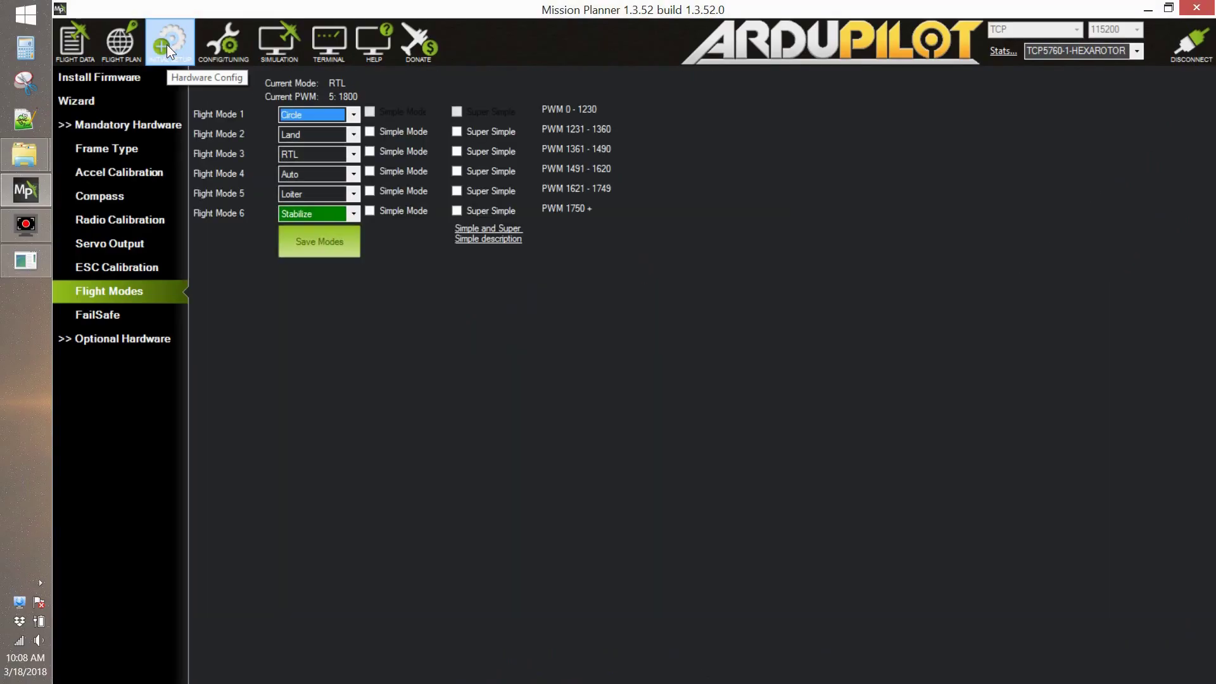
pyautogui.click(131, 341)
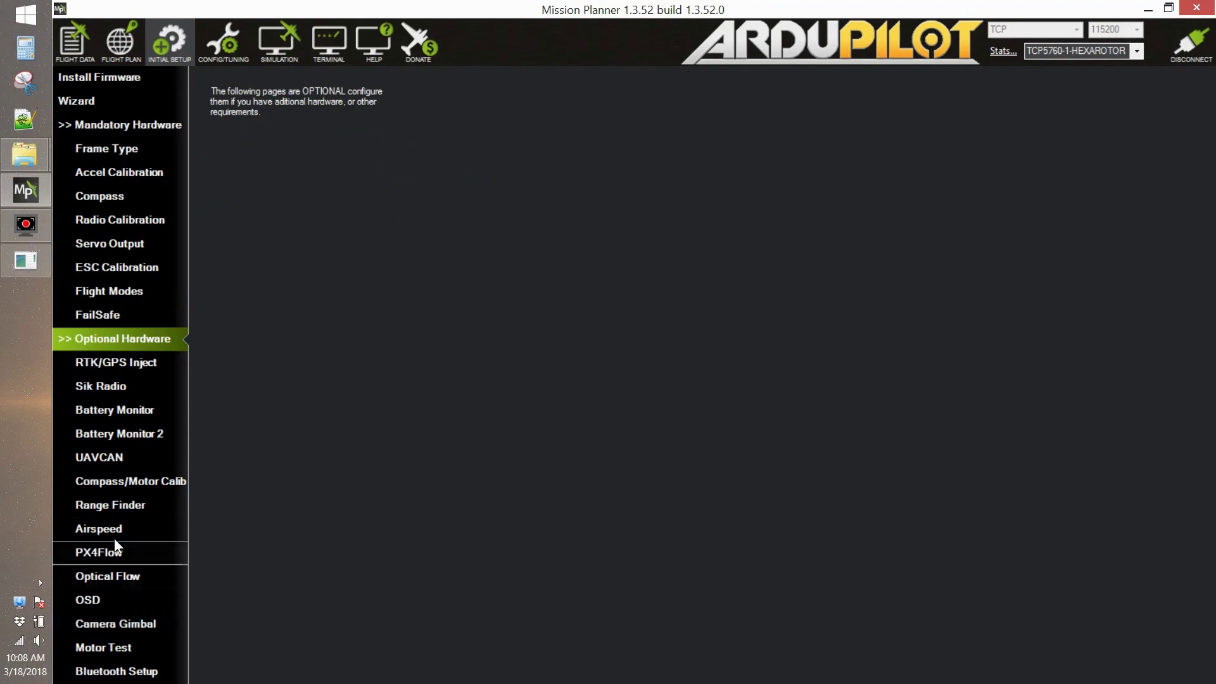
pyautogui.click(117, 619)
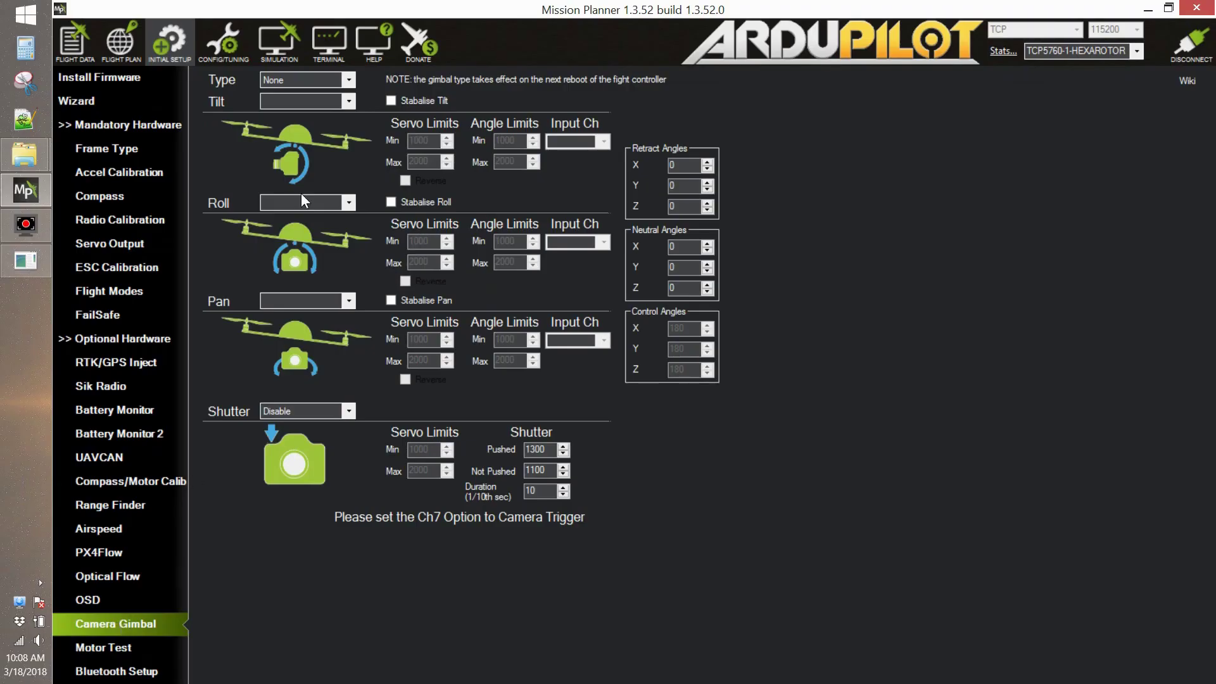
pyautogui.click(347, 79)
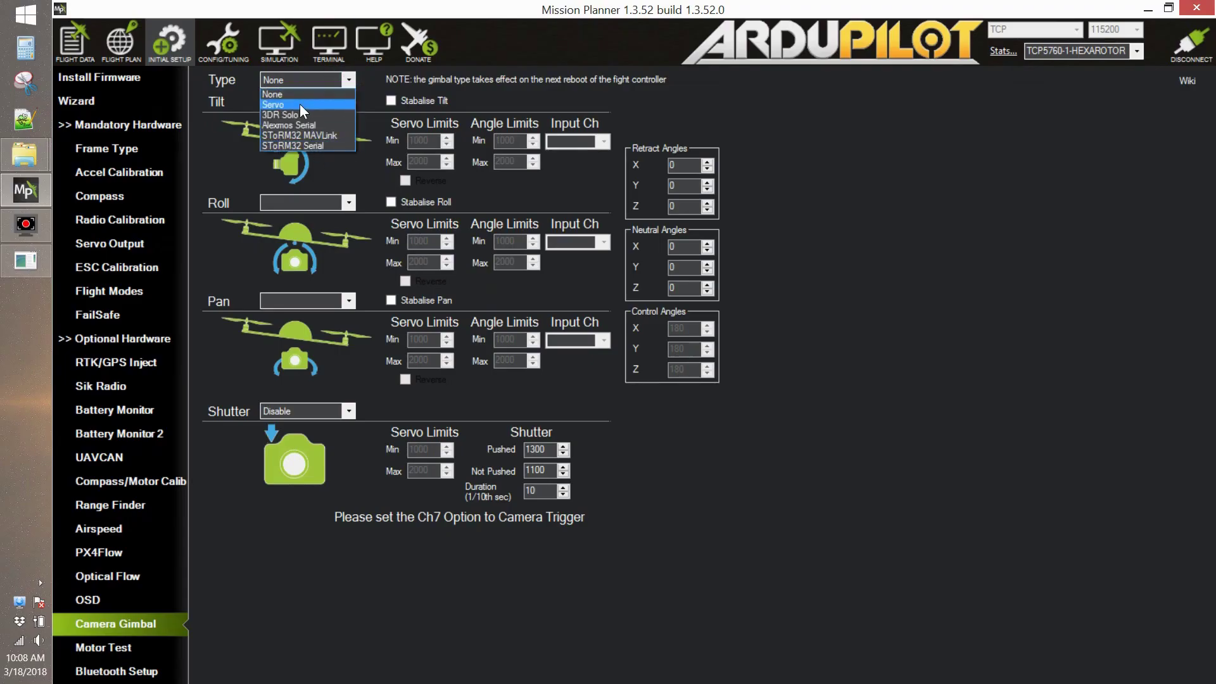
pyautogui.click(298, 105)
pyautogui.click(351, 103)
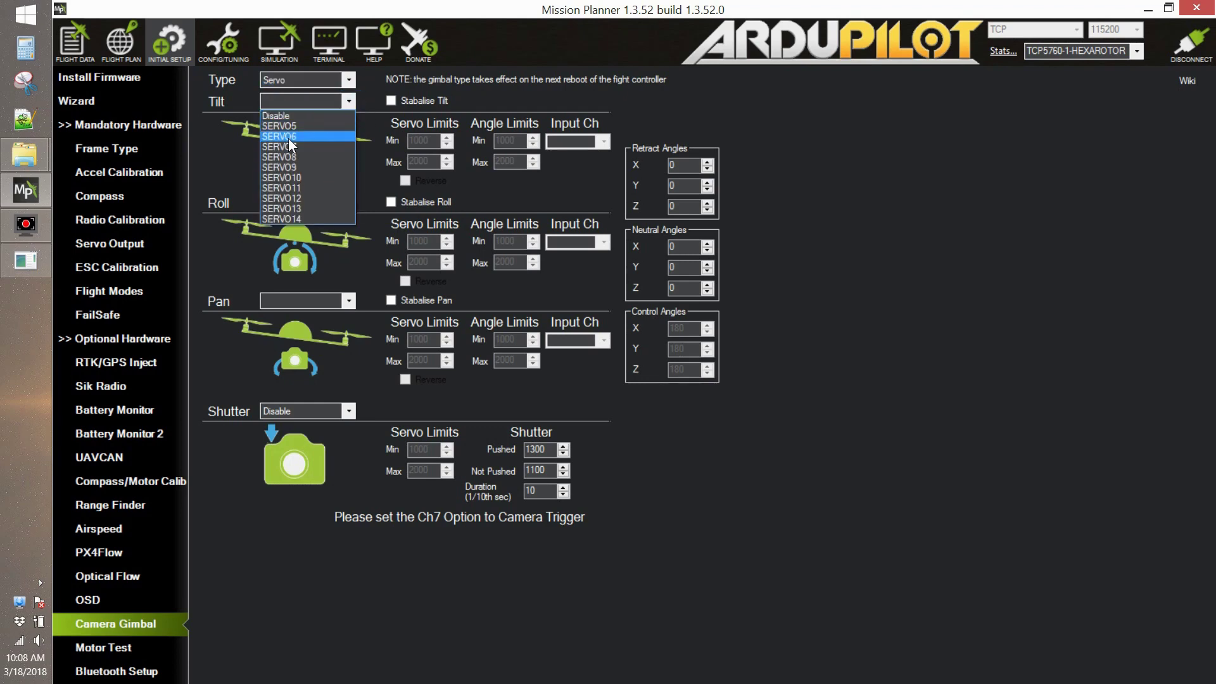
pyautogui.click(307, 188)
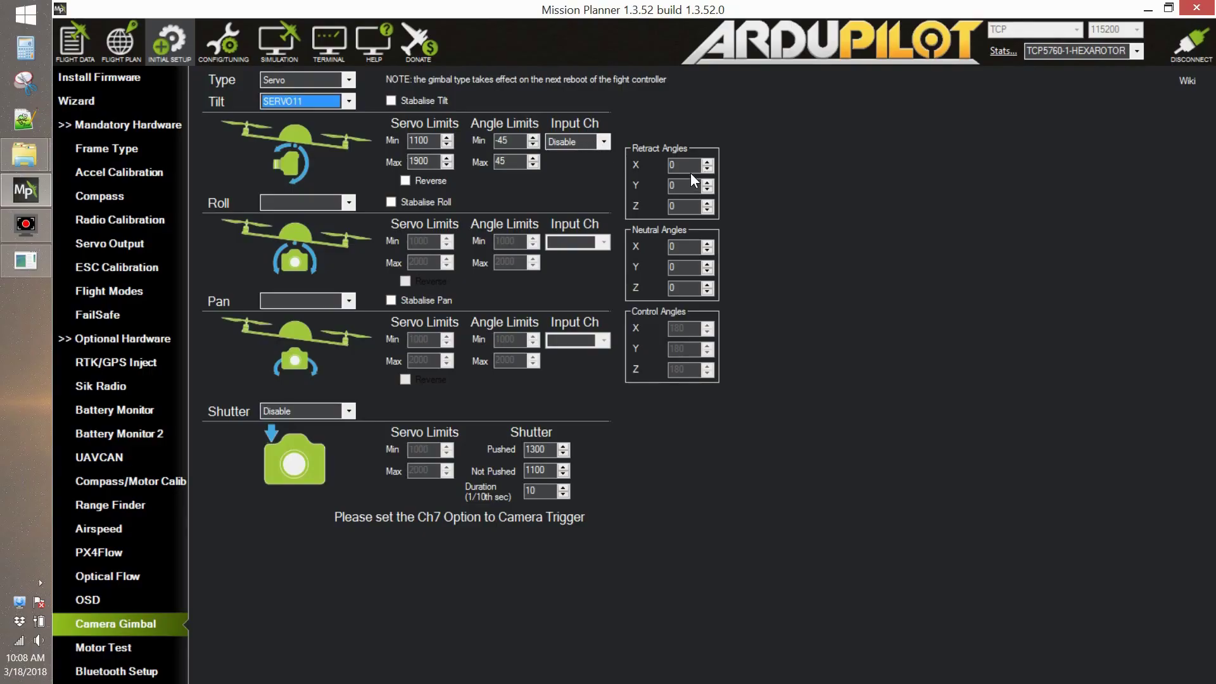
pyautogui.click(681, 183)
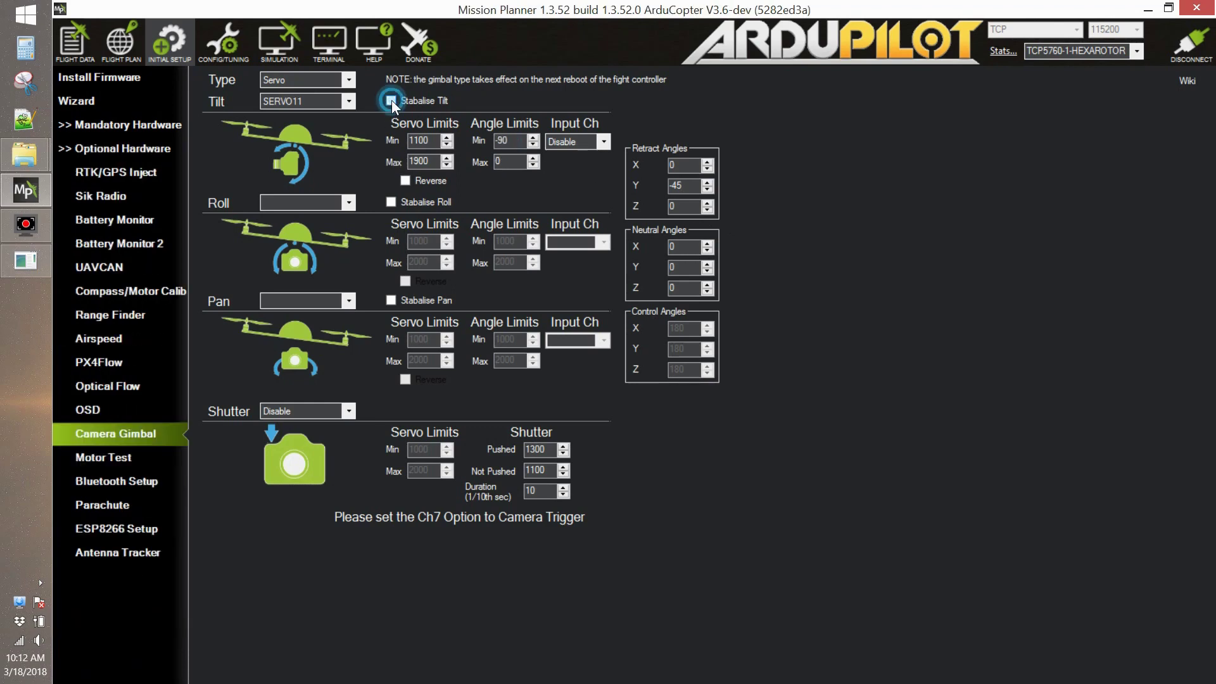
pyautogui.click(391, 100)
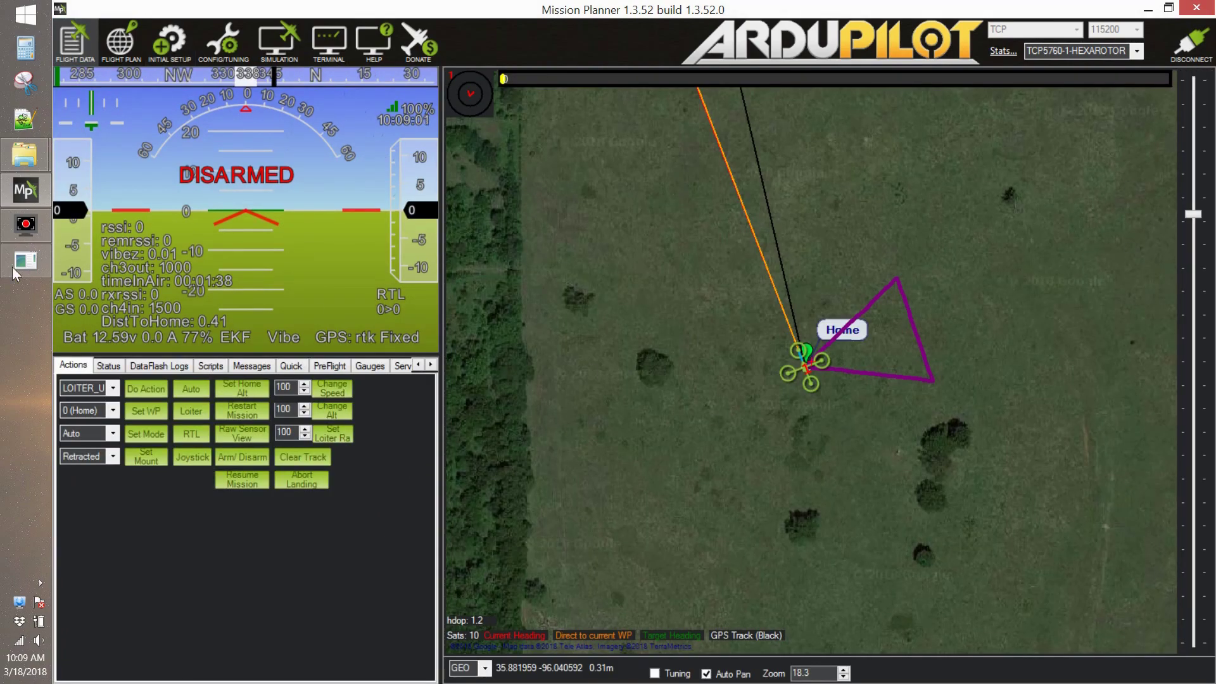
# Step: Restart the hexa SITL simulation and verify the camera gimbal settings were kept
pyautogui.click(23, 266)
pyautogui.click(578, 33)
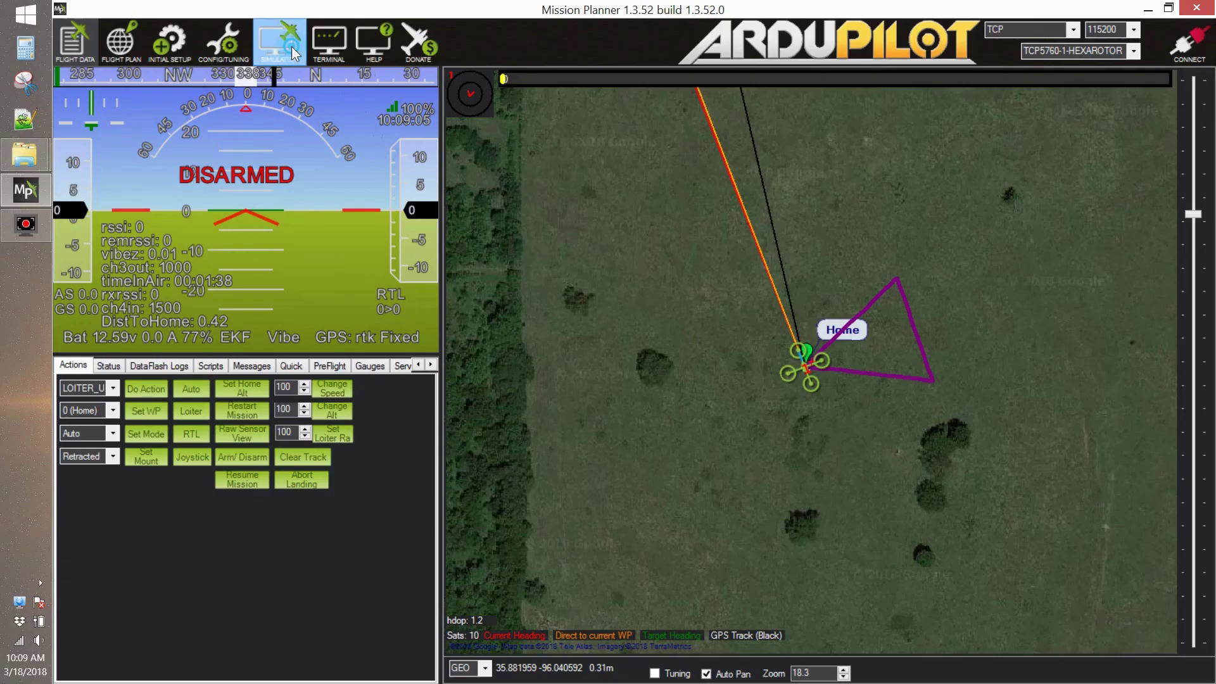
pyautogui.click(288, 40)
pyautogui.click(395, 545)
pyautogui.click(366, 348)
pyautogui.click(655, 623)
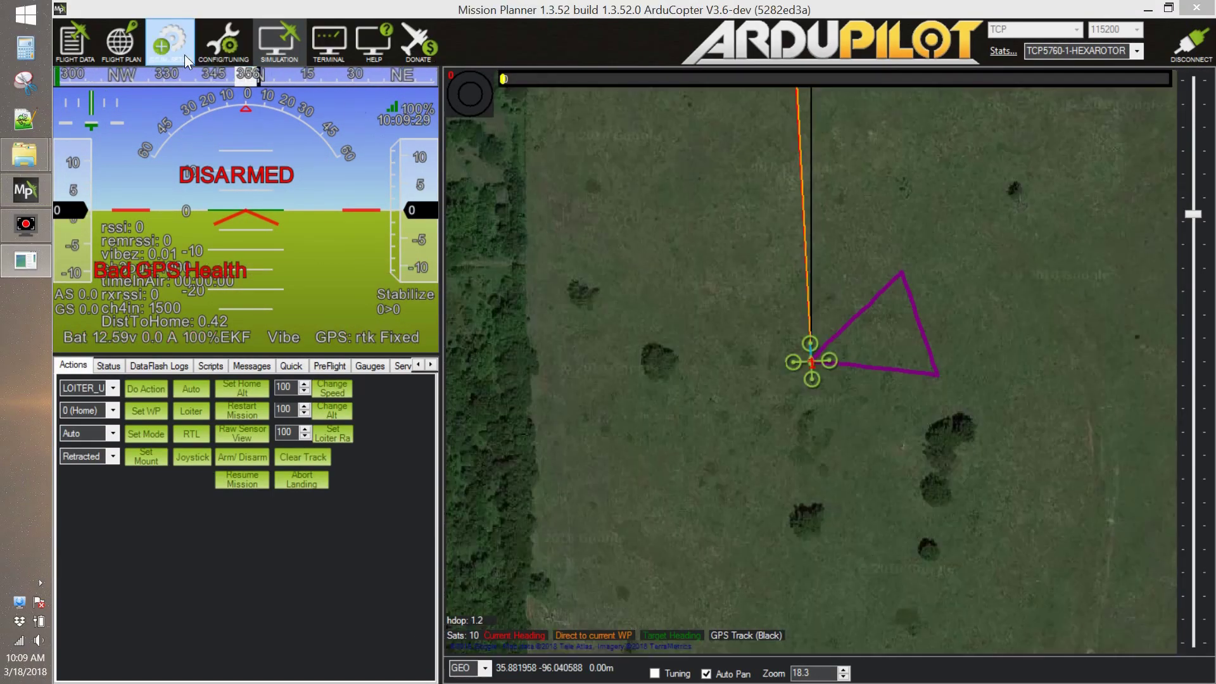
pyautogui.click(181, 56)
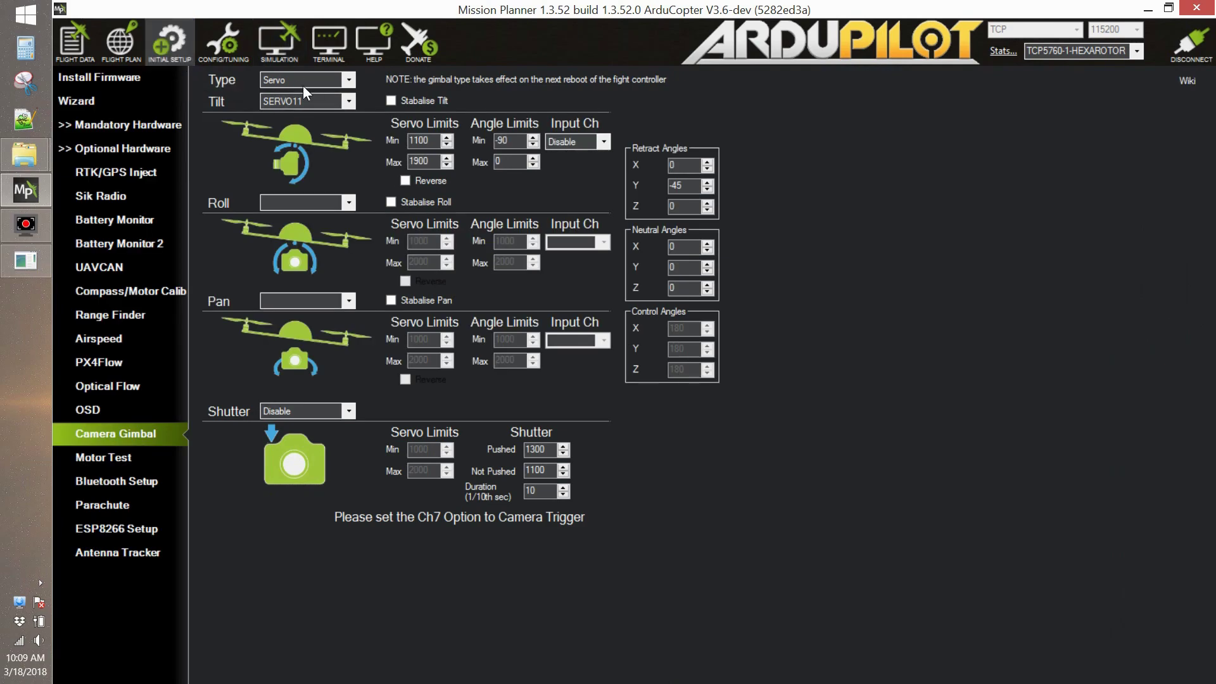
pyautogui.click(88, 47)
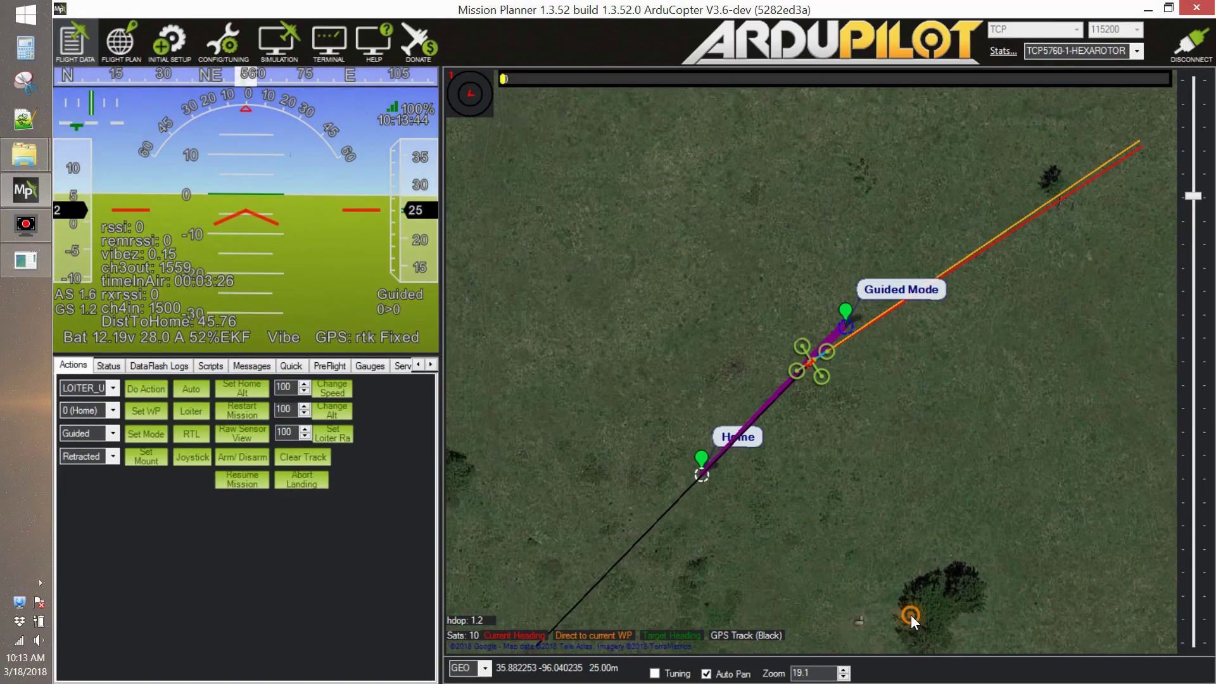
# Step: Point the gimbal camera at a ground spot near Home with target altitude 225
pyautogui.rightClick(911, 614)
pyautogui.rightClick(709, 478)
pyautogui.click(781, 542)
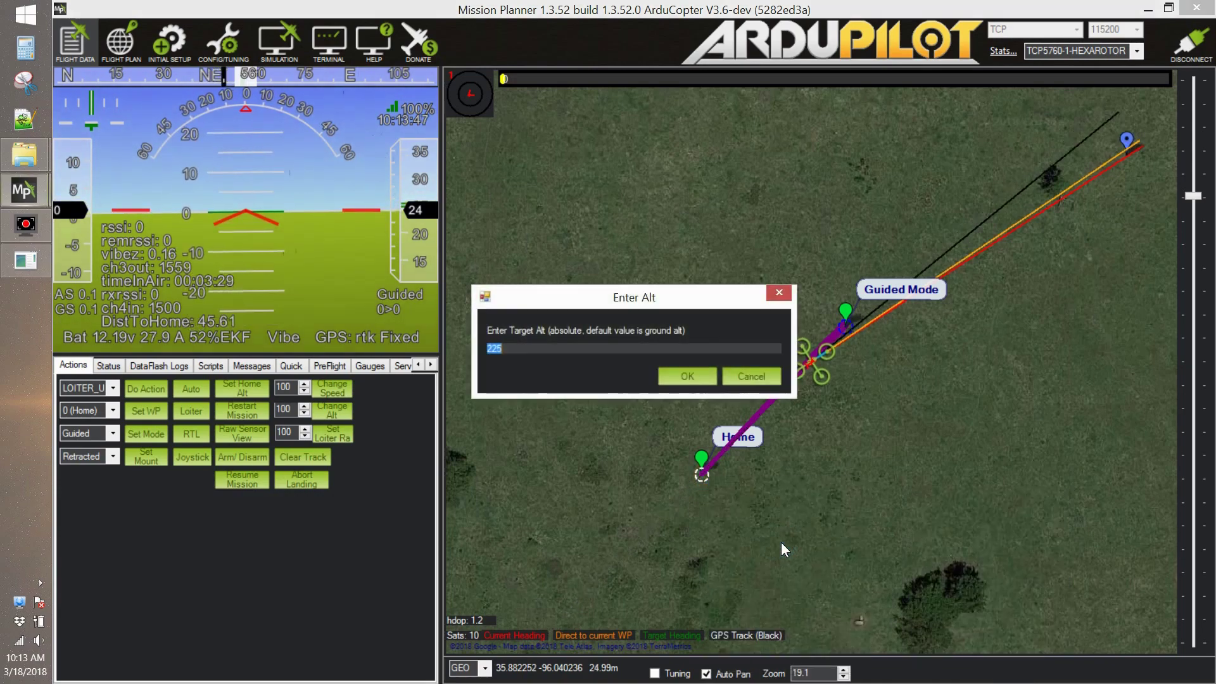
pyautogui.press('Return')
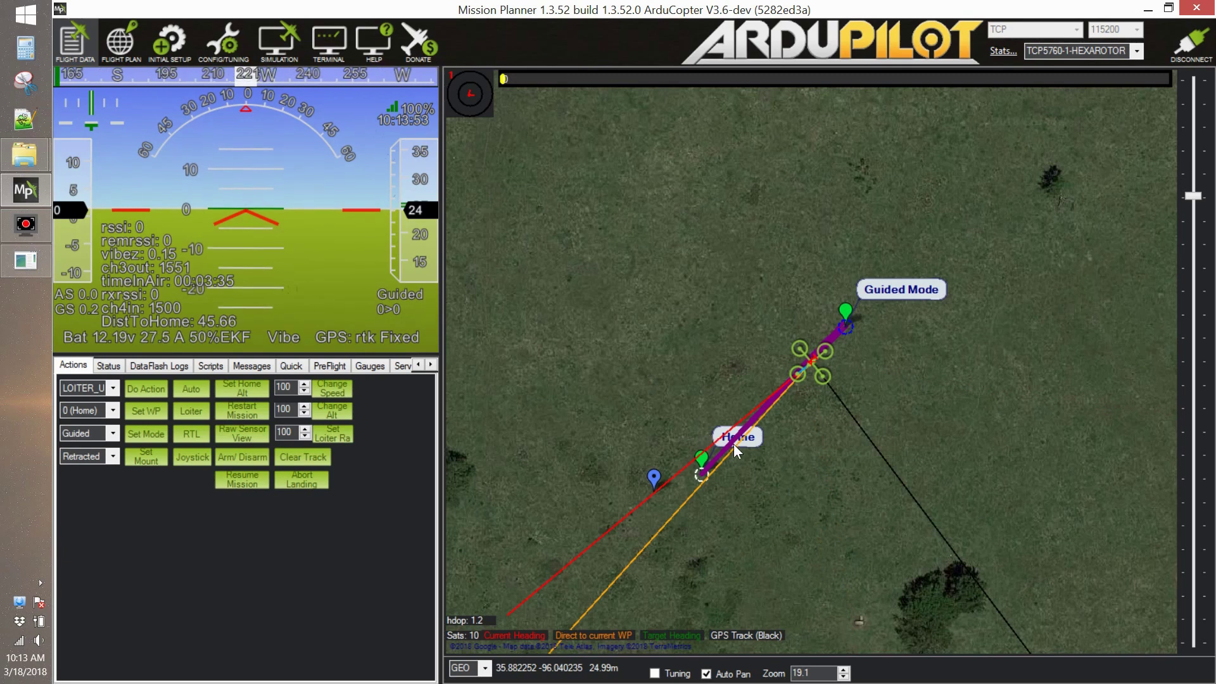
# Step: Send the hexa to a Guided target near Home with Fly To Here Alt
pyautogui.rightClick(785, 420)
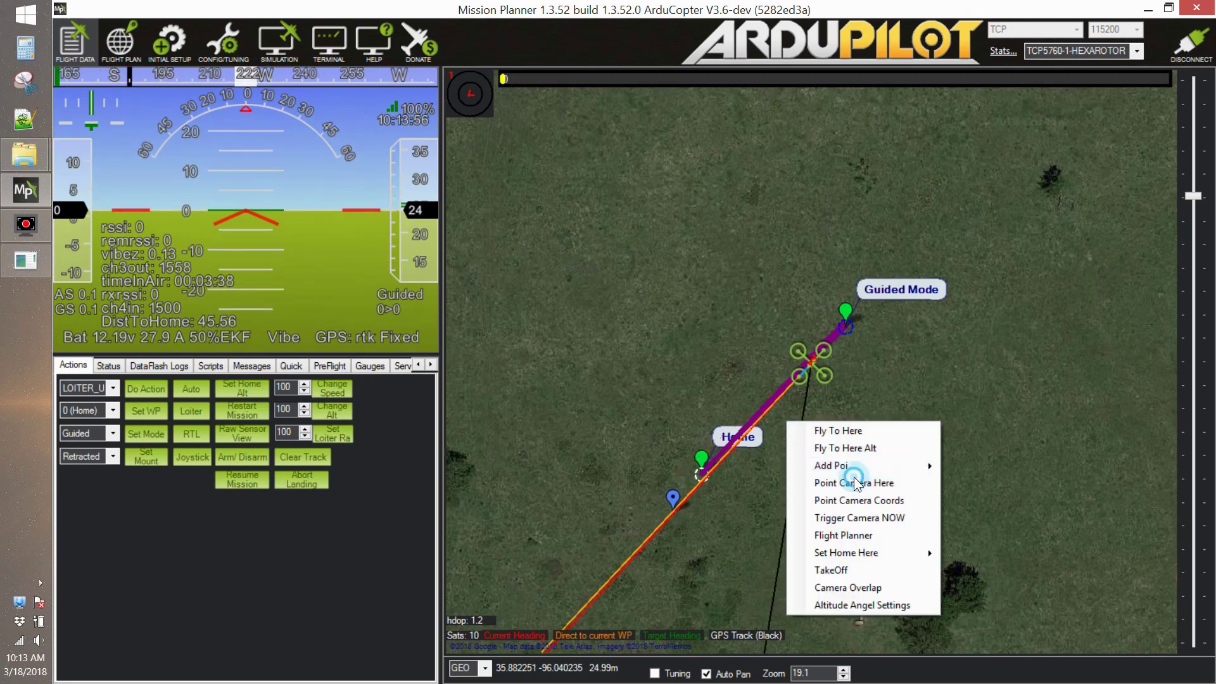
pyautogui.click(820, 451)
pyautogui.press('Return')
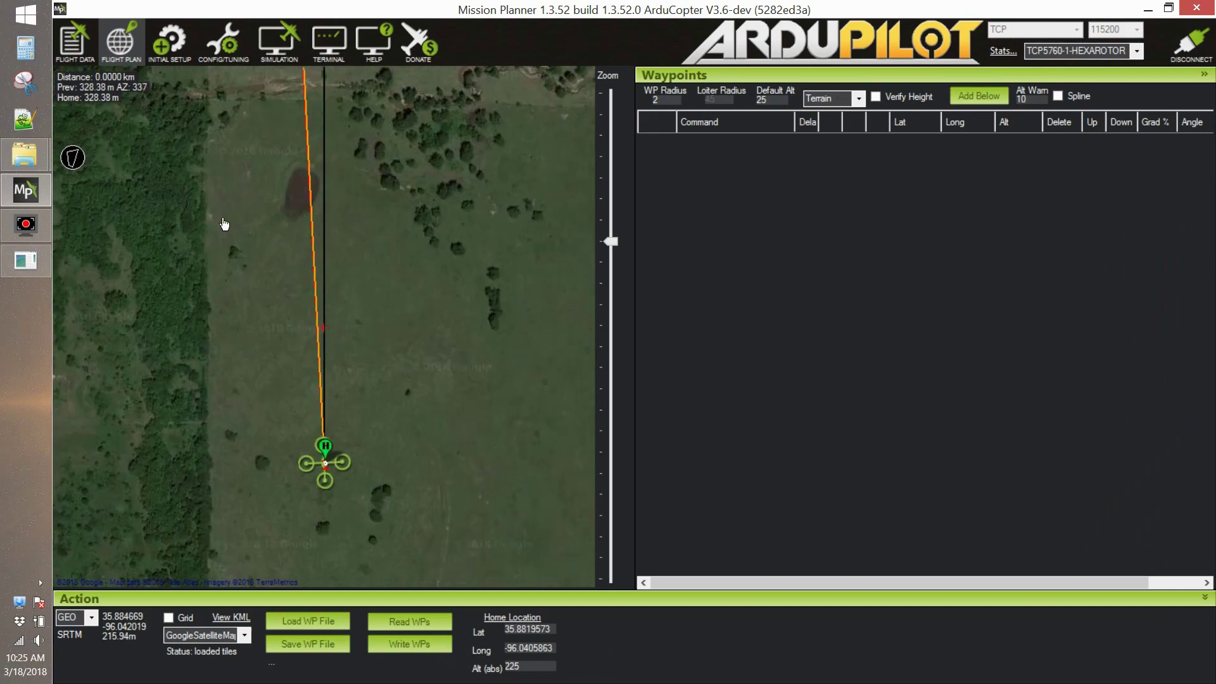
# Step: Place waypoints 1-3 northwest of Home, making waypoint 3 a DO_SET_ROI
pyautogui.click(221, 219)
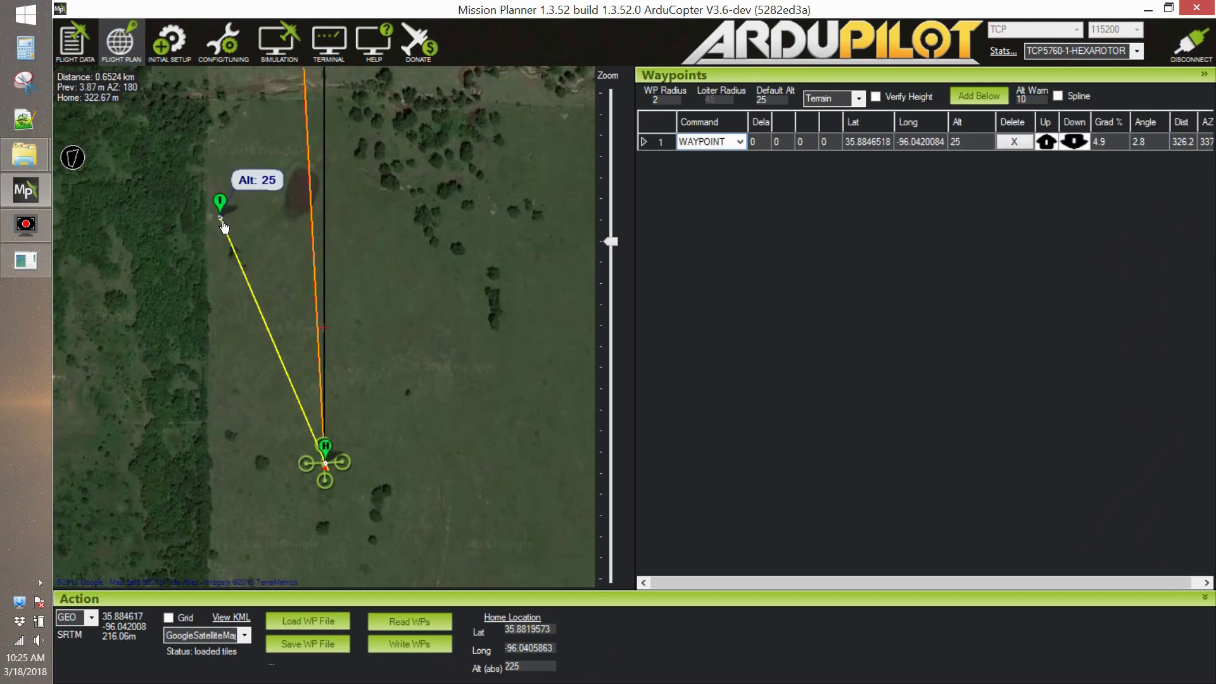
pyautogui.click(221, 139)
pyautogui.click(302, 190)
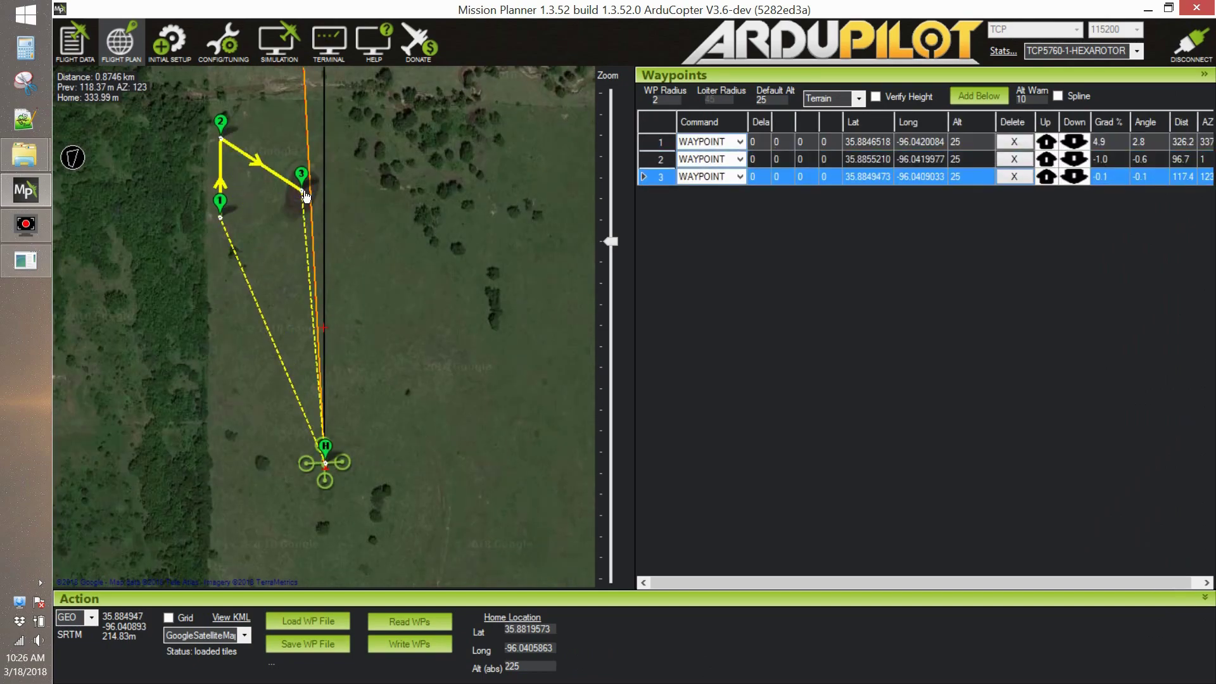
pyautogui.click(739, 176)
pyautogui.click(750, 305)
pyautogui.click(943, 177)
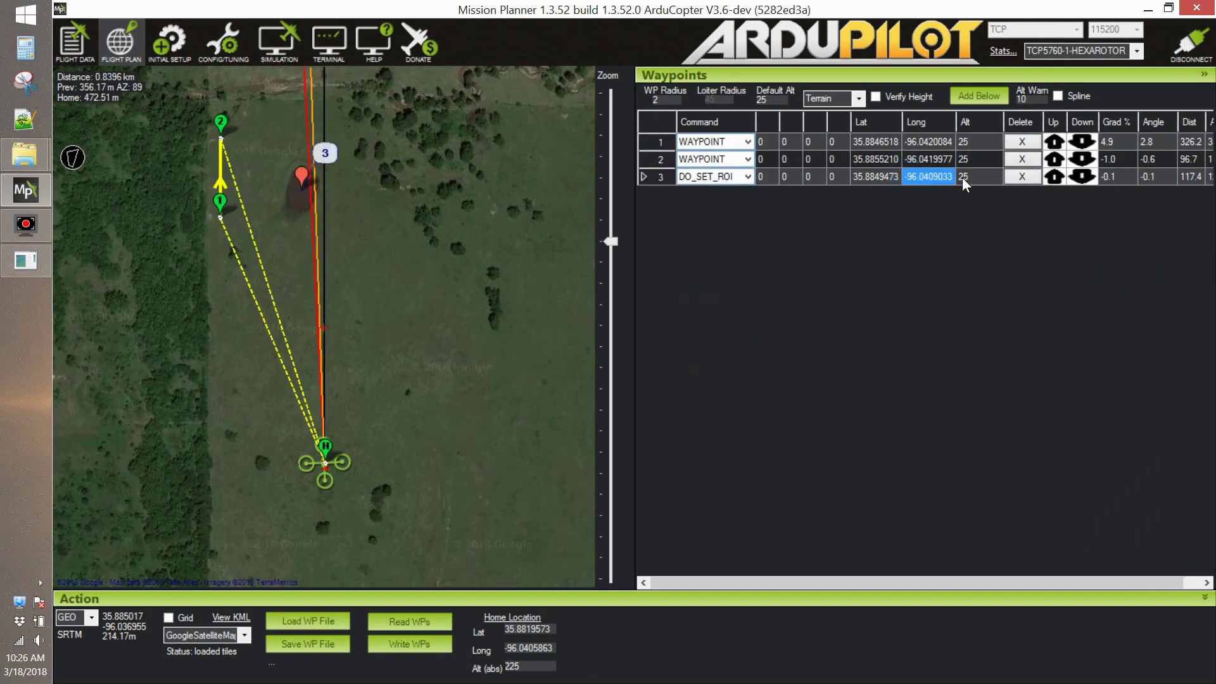
# Step: Add waypoints 4 and 5, and make item 6 a DO_SET_ROI with zeroed coordinates
pyautogui.click(365, 128)
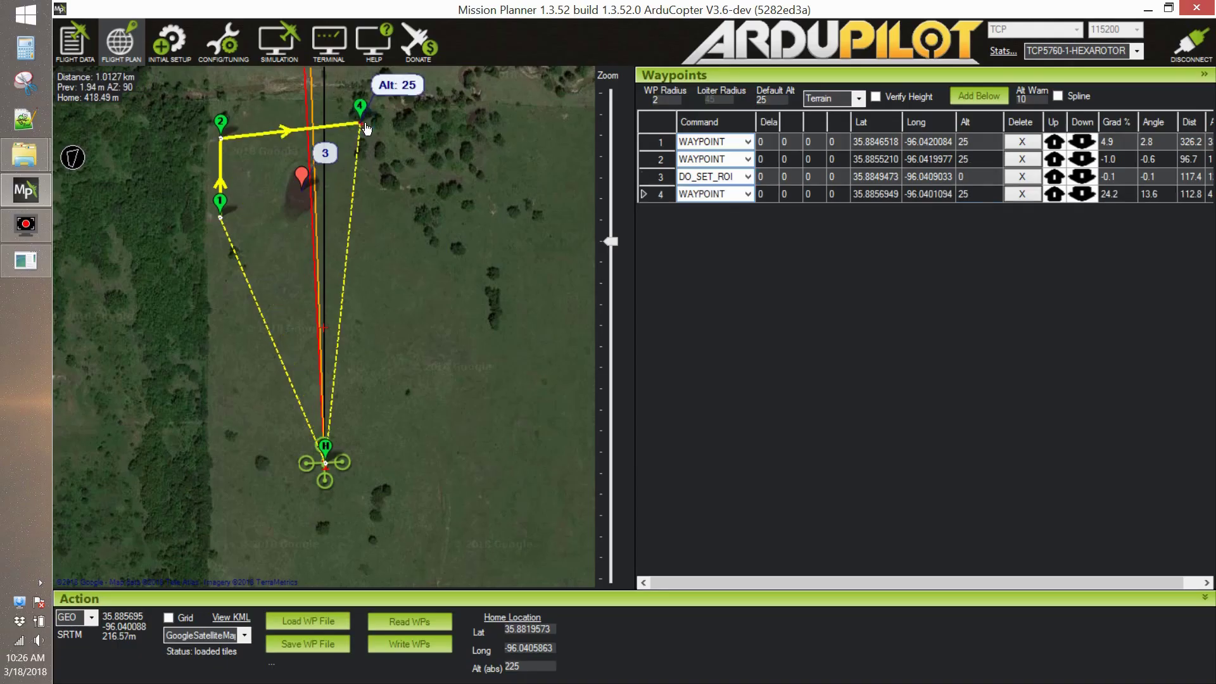
pyautogui.click(403, 203)
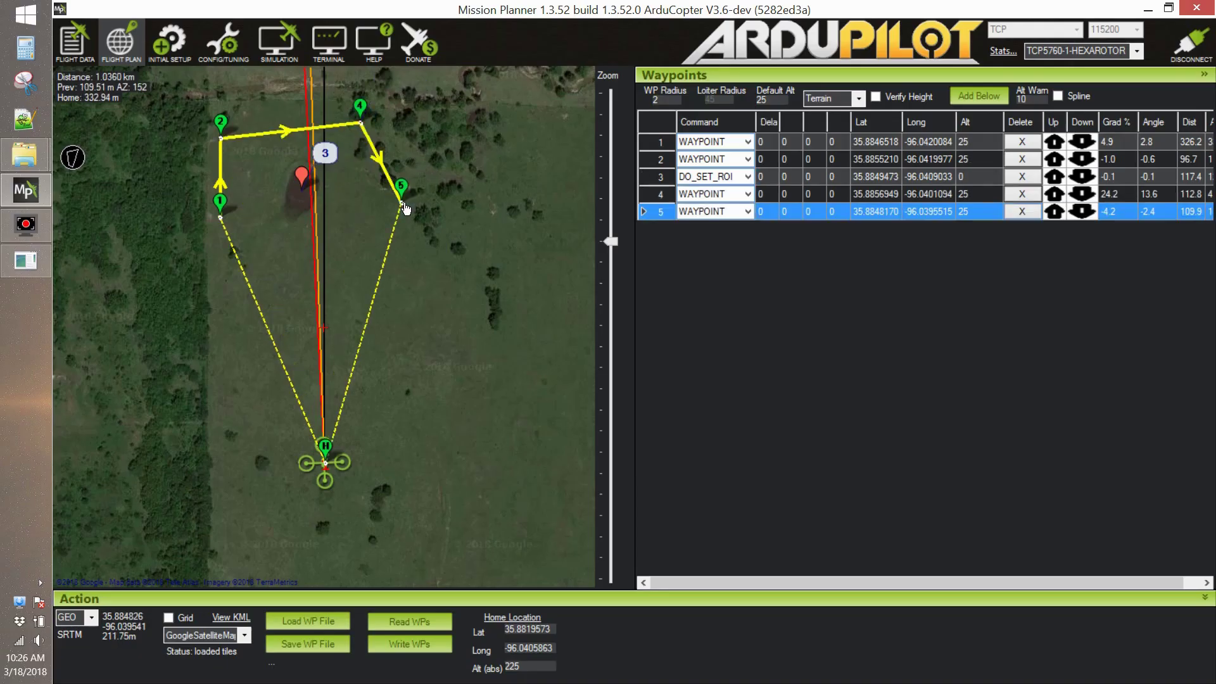
pyautogui.click(413, 262)
pyautogui.click(748, 228)
pyautogui.click(747, 366)
pyautogui.click(883, 228)
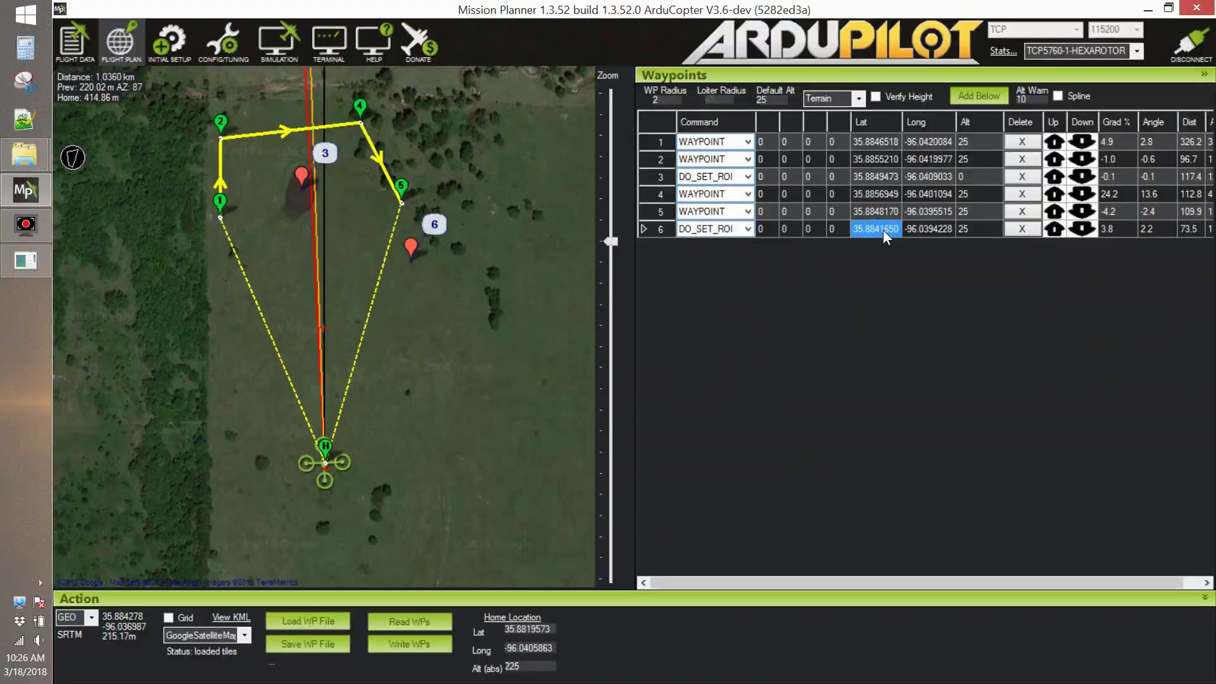
pyautogui.click(975, 229)
# Step: Add waypoint 7 east of the path and append a return-to-launch item
pyautogui.click(502, 348)
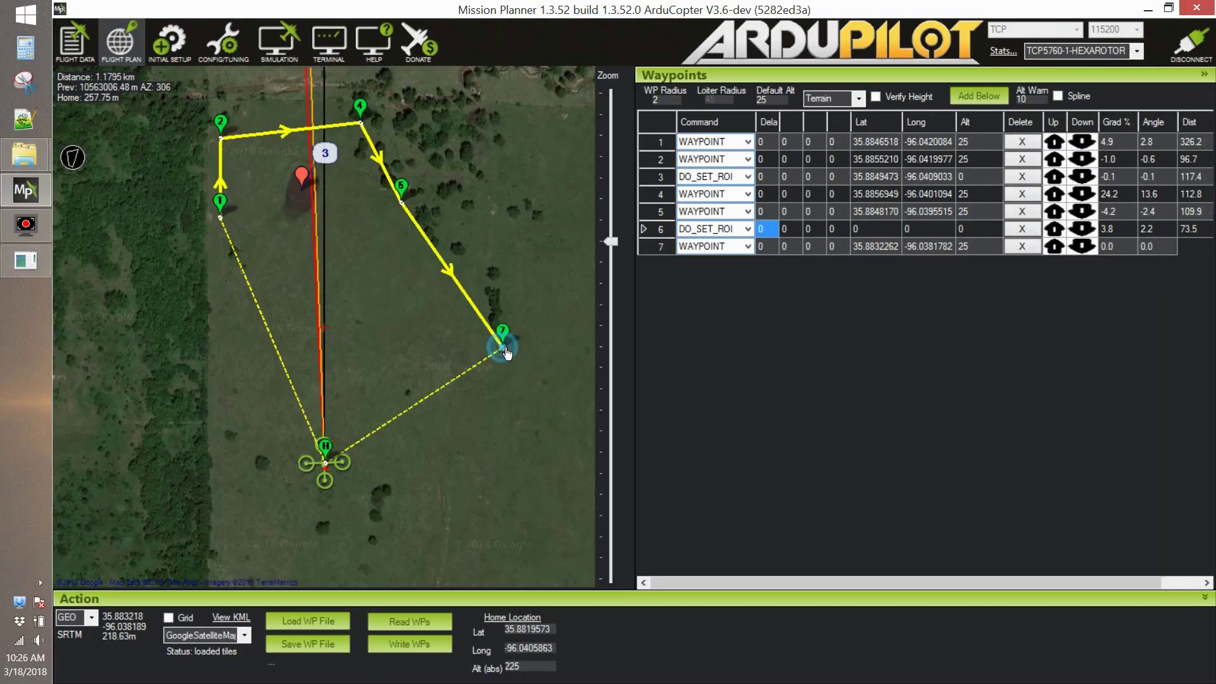
pyautogui.rightClick(487, 291)
pyautogui.click(523, 392)
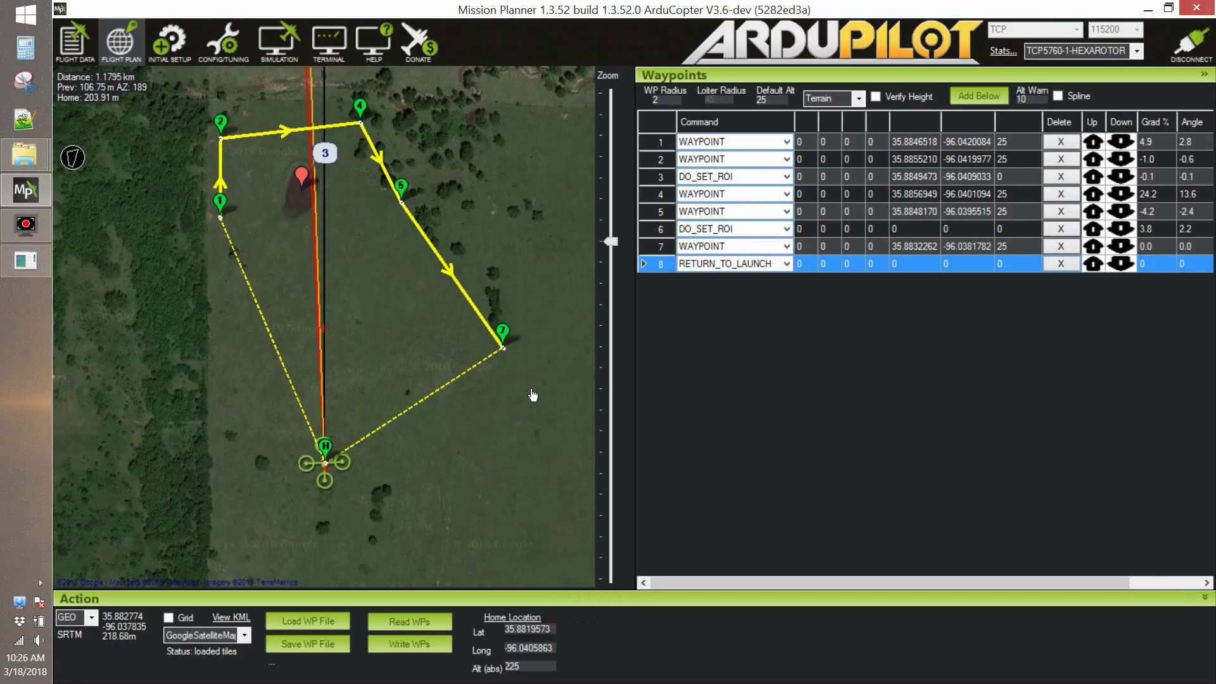
# Step: Write the mission to the copter, read it back and reset home
pyautogui.click(410, 644)
pyautogui.click(409, 621)
pyautogui.click(689, 377)
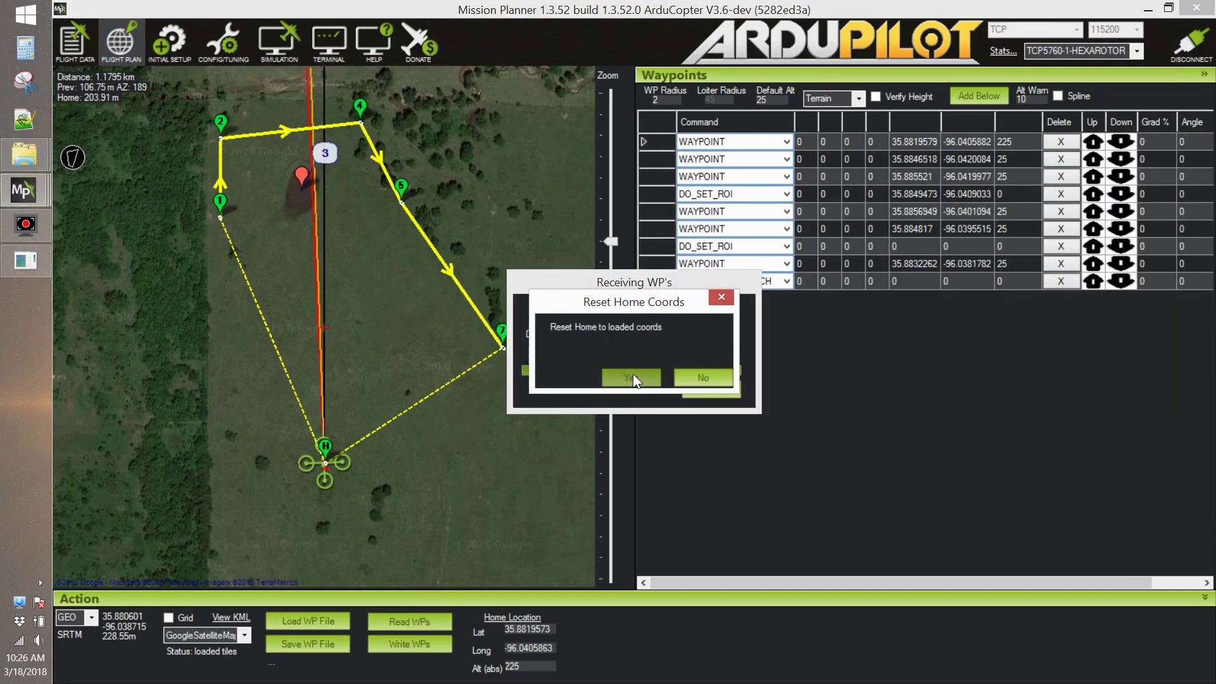
pyautogui.click(632, 378)
# Step: Arm the hexacopter and take off from its map position
pyautogui.click(81, 48)
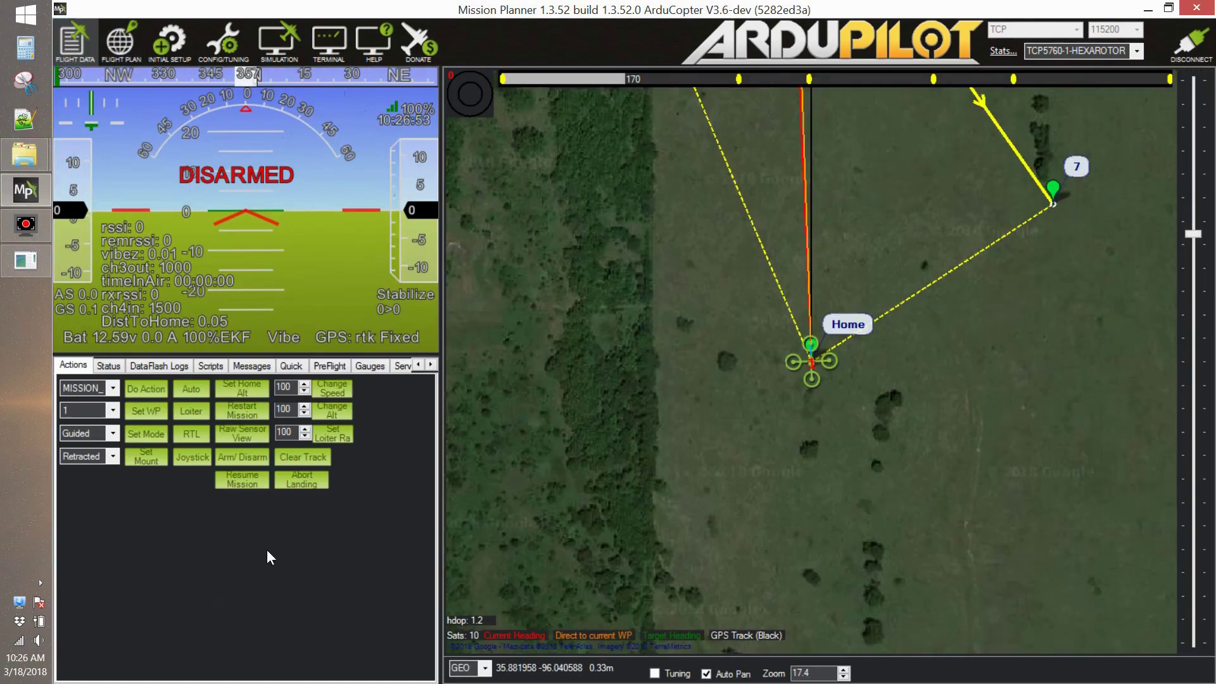
pyautogui.click(231, 453)
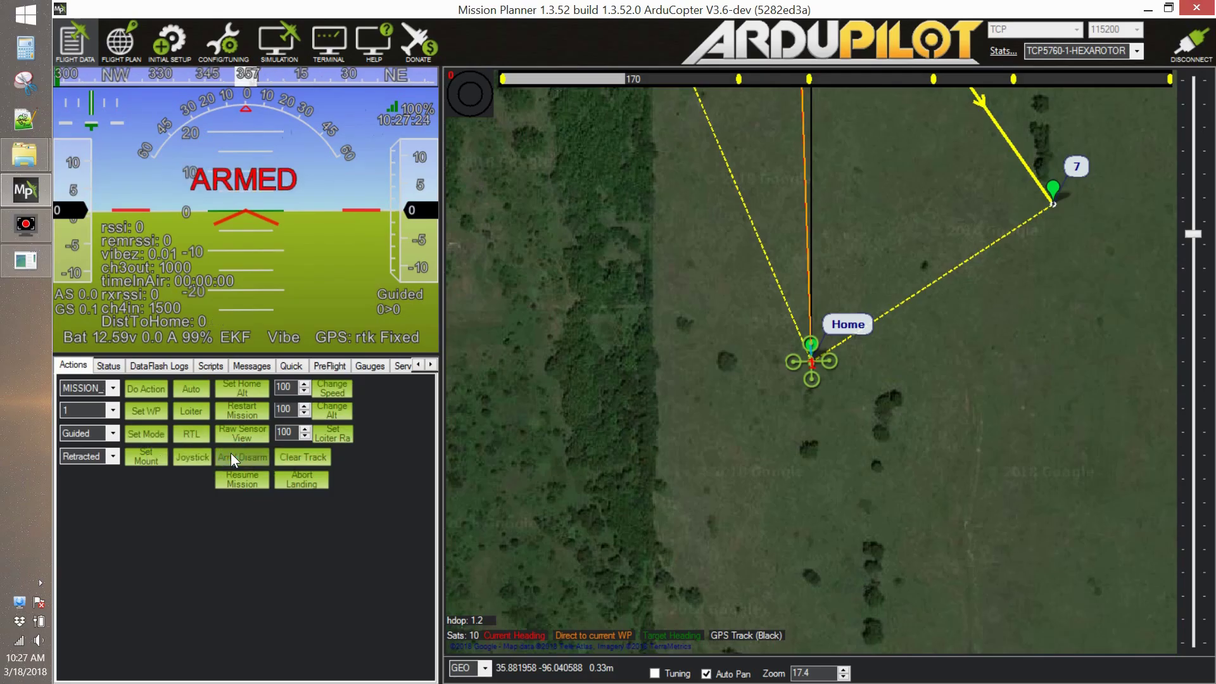
pyautogui.rightClick(749, 387)
pyautogui.click(811, 537)
pyautogui.press('Return')
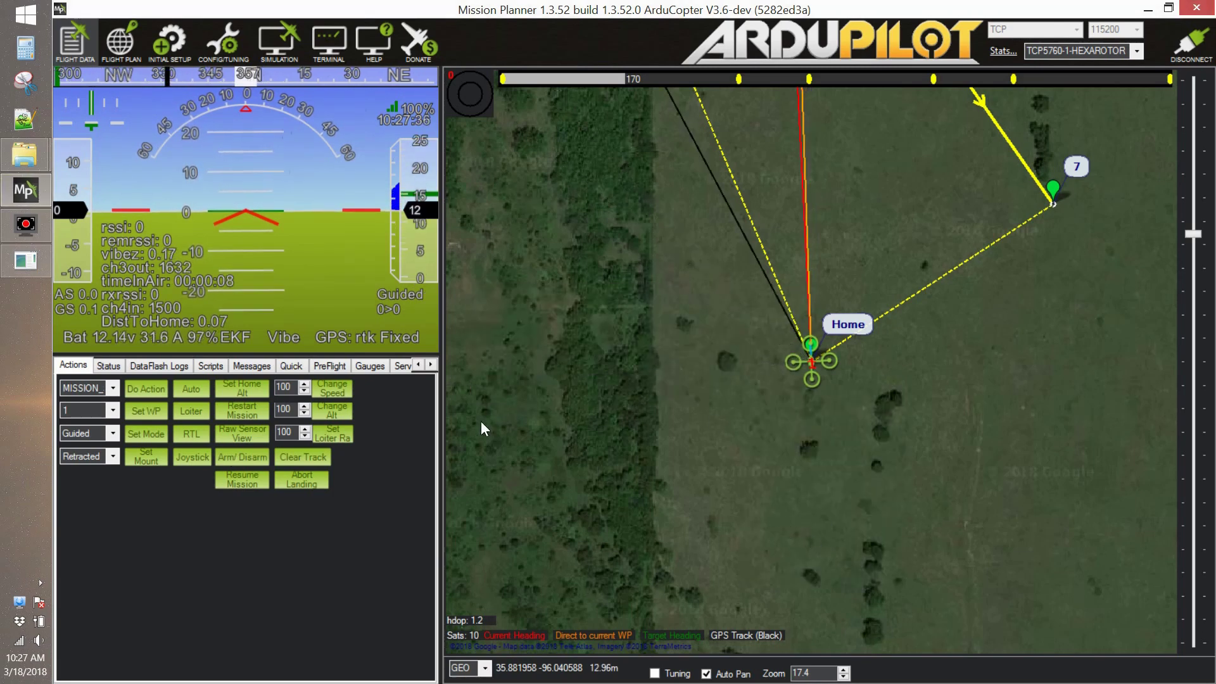
# Step: Start the mission with the MISSION_START action and confirm
pyautogui.click(107, 389)
pyautogui.click(103, 431)
pyautogui.click(146, 389)
pyautogui.click(670, 379)
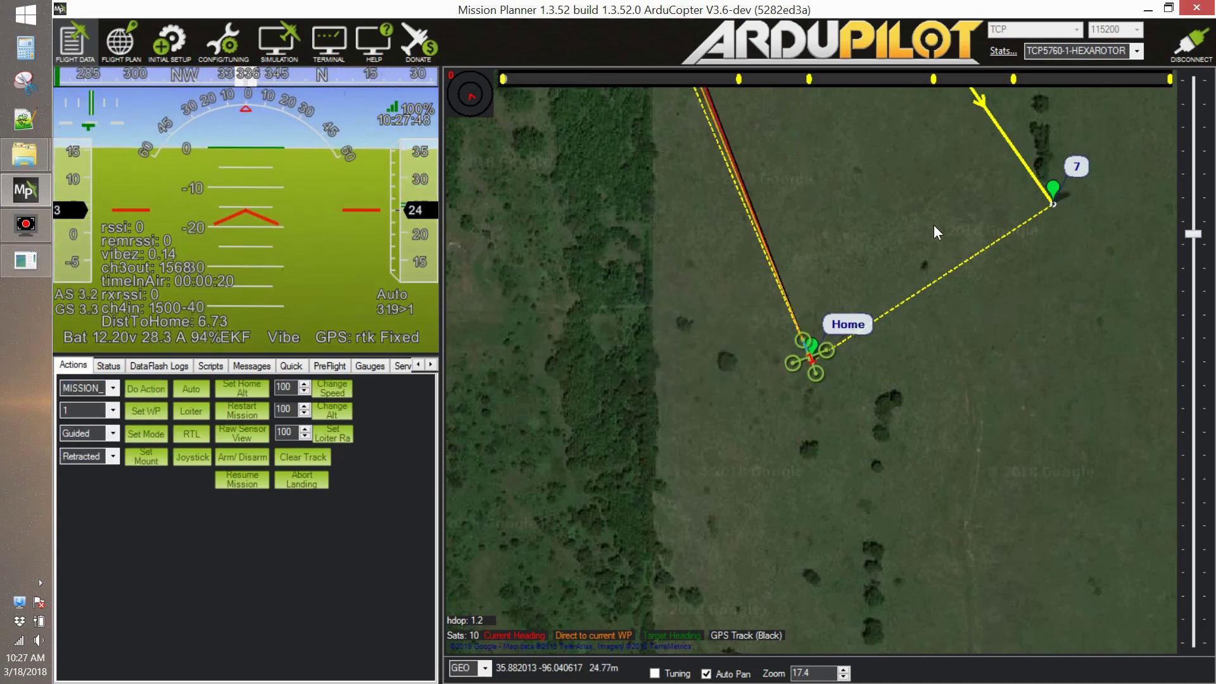
# Step: Move the camera target marker further up-left on the map
pyautogui.moveTo(846, 235); pyautogui.dragTo(776, 468)
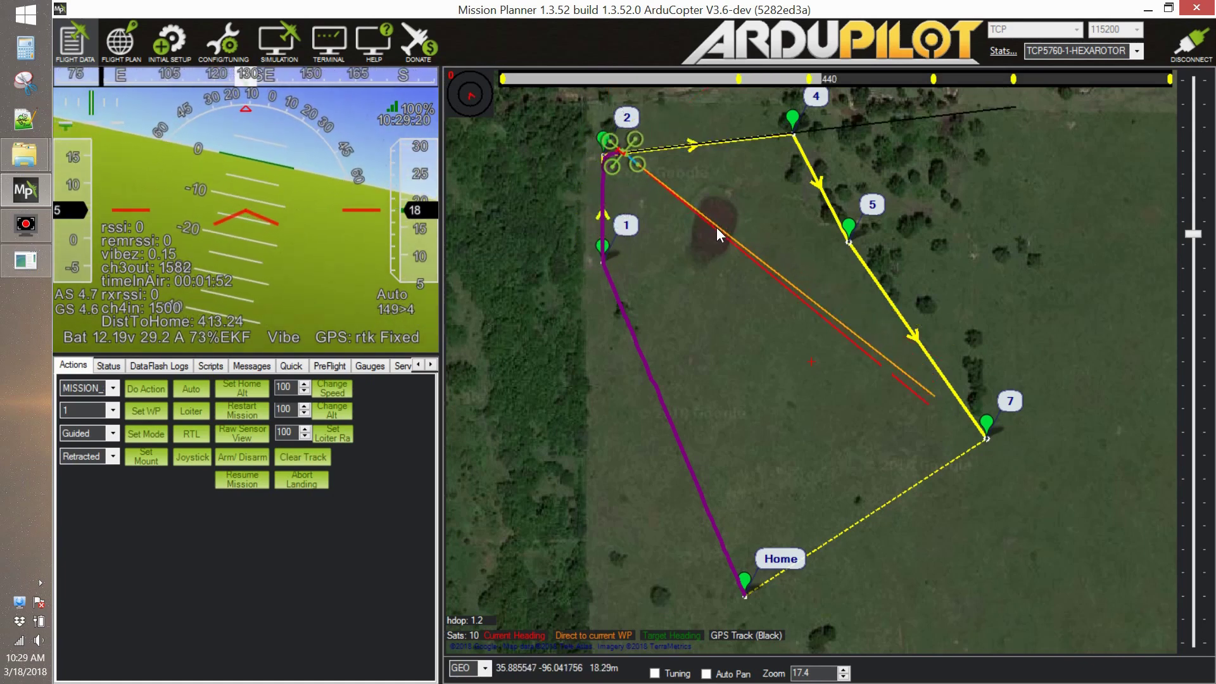
pyautogui.moveTo(797, 405)
pyautogui.moveTo(796, 405)
pyautogui.mouseDown()
pyautogui.moveTo(704, 252)
pyautogui.moveTo(709, 225)
pyautogui.mouseUp()
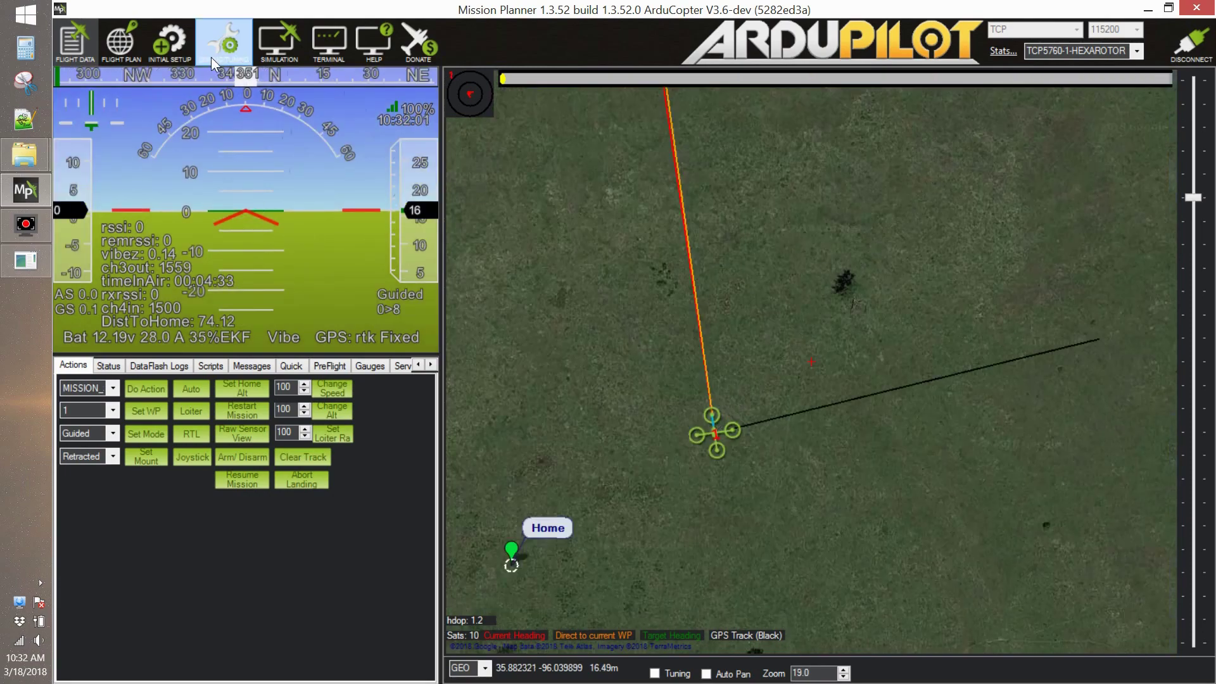
# Step: Filter the Full Parameter Tree to 'sim' and scroll to the SIM_WIND parameters
pyautogui.click(211, 55)
pyautogui.click(124, 246)
pyautogui.click(1155, 316)
pyautogui.write('sim')
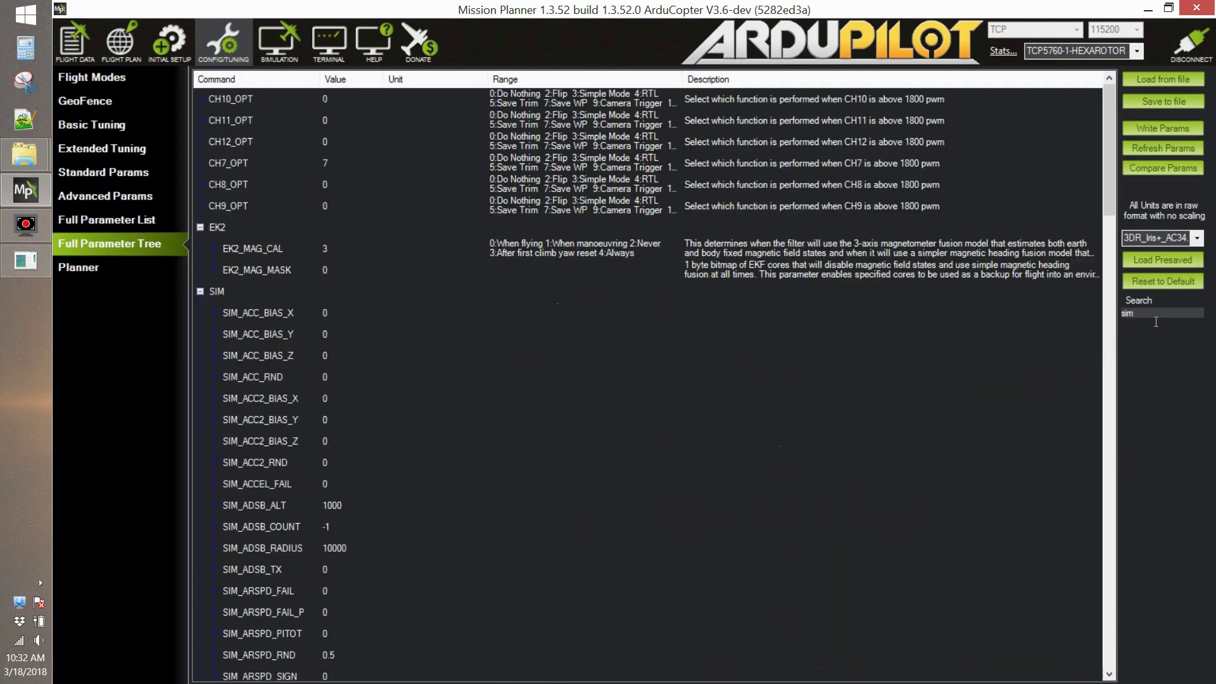
pyautogui.click(210, 293)
pyautogui.scroll(-3, 263, 347)
pyautogui.scroll(-5, 268, 261)
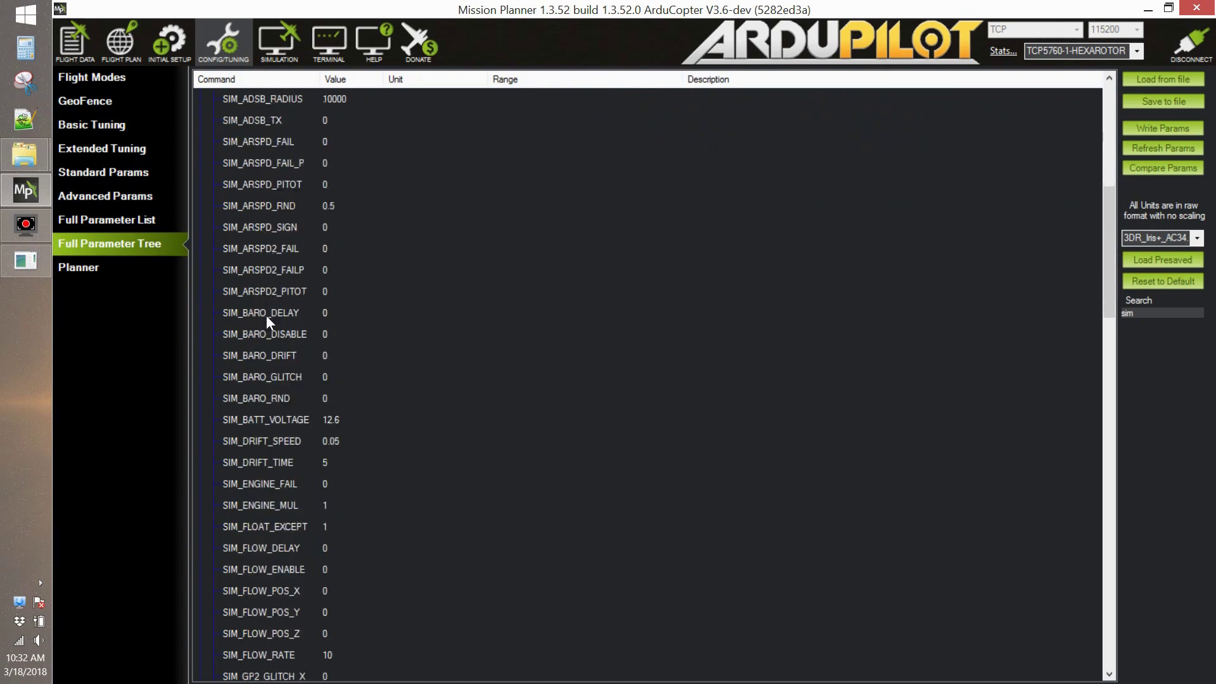
pyautogui.scroll(-5, 269, 457)
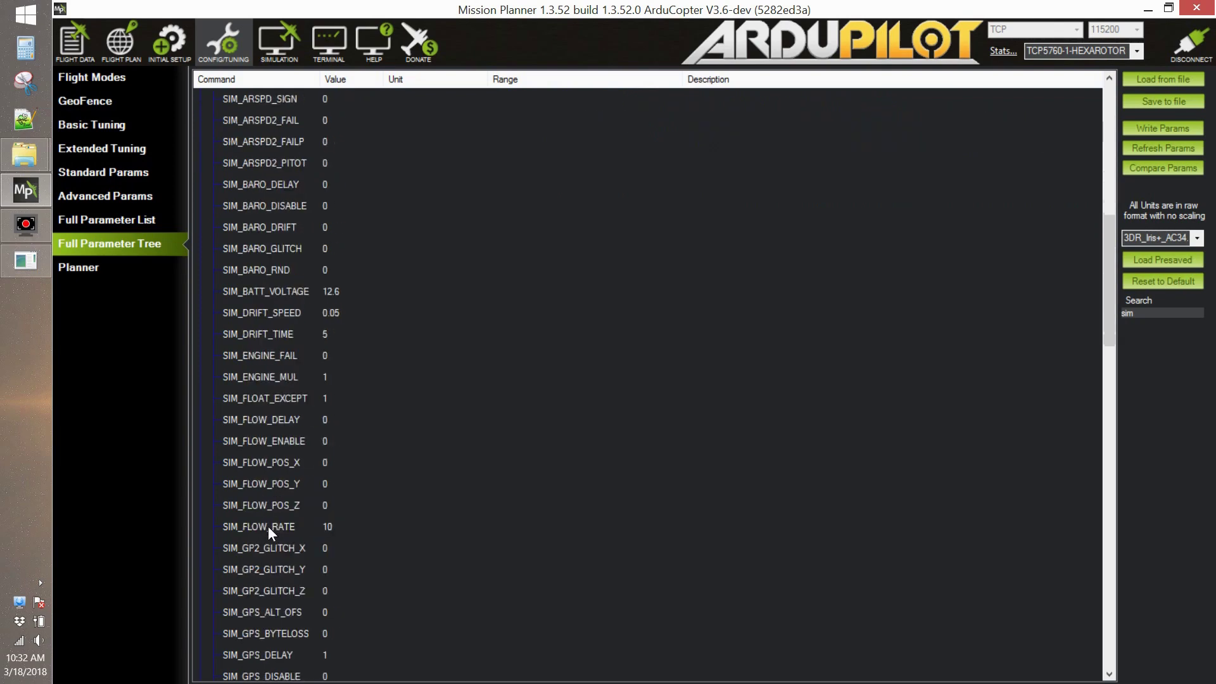
pyautogui.scroll(-6, 265, 468)
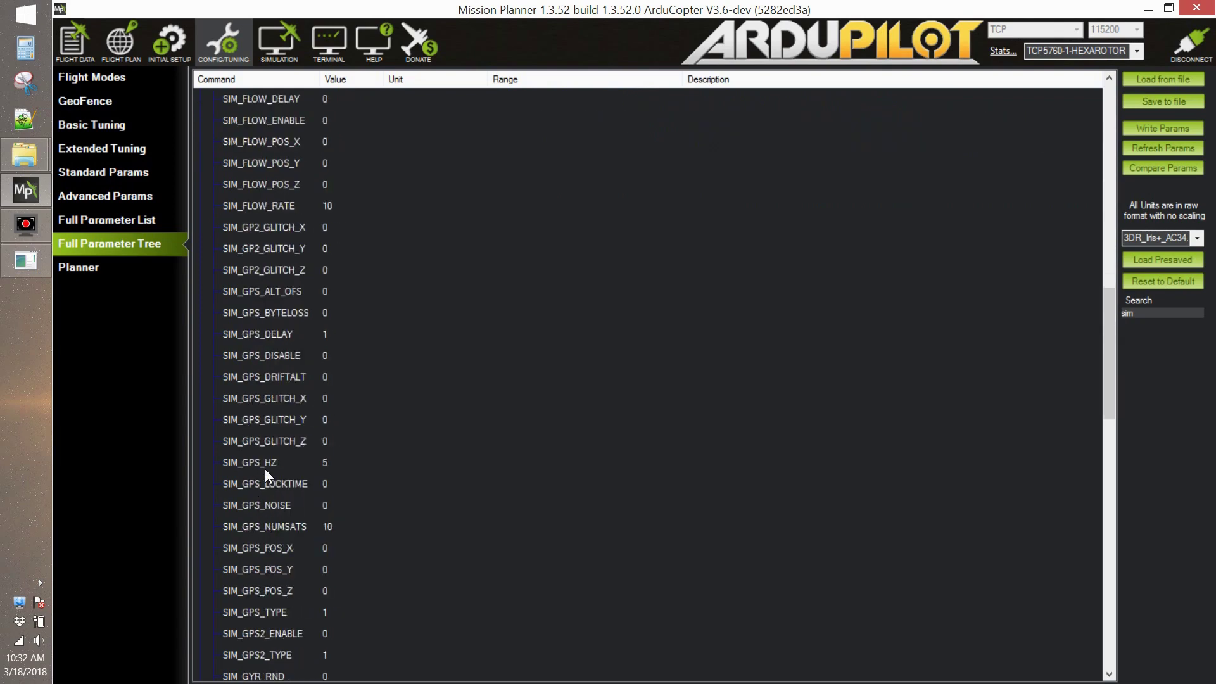
pyautogui.scroll(-10, 268, 513)
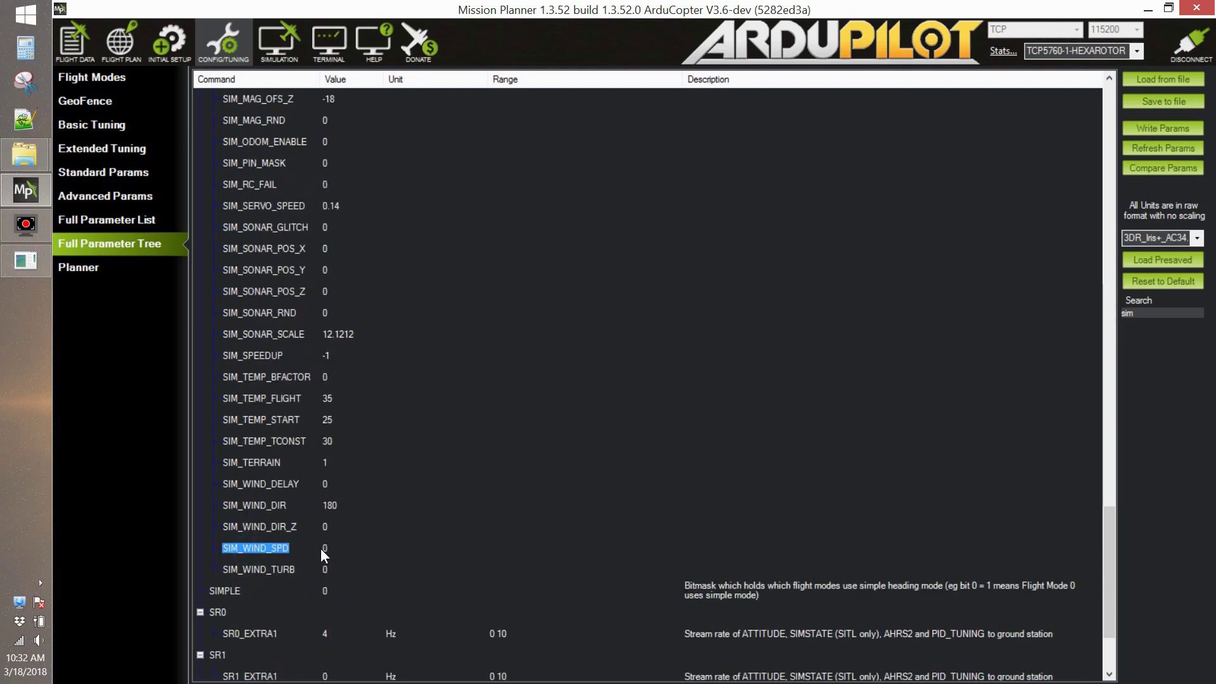
# Step: Set SIM_WIND_SPD to 6, write it to the copter, and return to Flight Data
pyautogui.click(320, 549)
pyautogui.write('6')
pyautogui.click(269, 543)
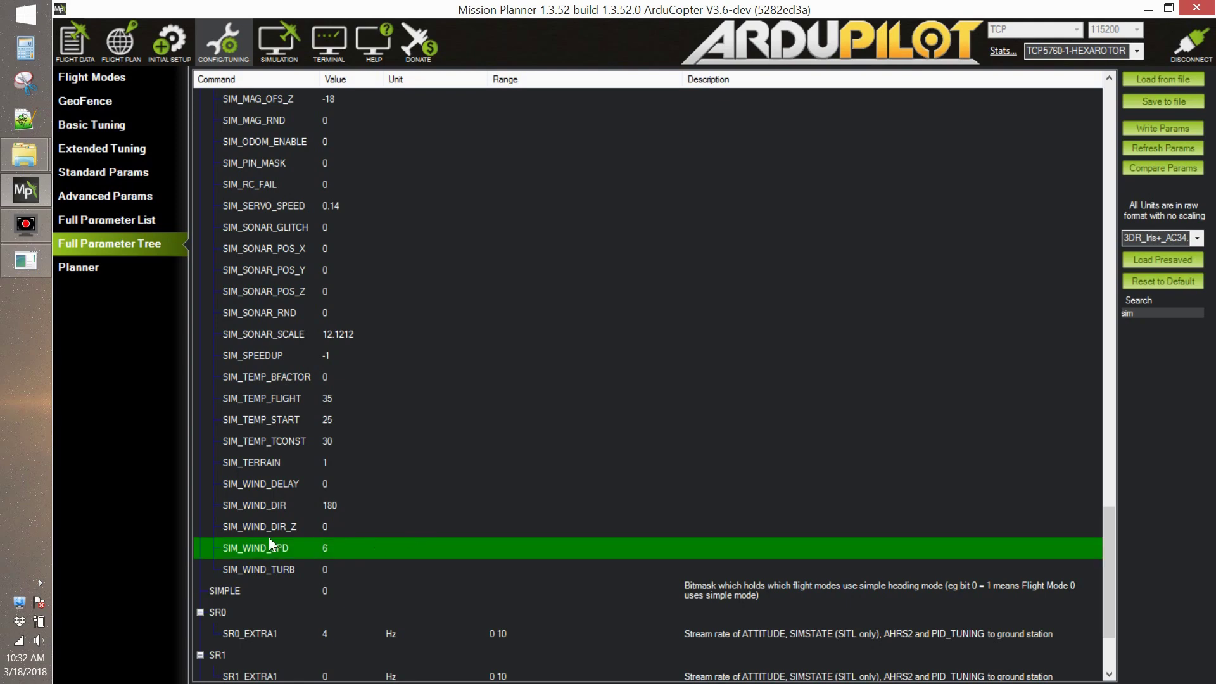
pyautogui.click(1145, 138)
pyautogui.click(701, 376)
pyautogui.click(74, 42)
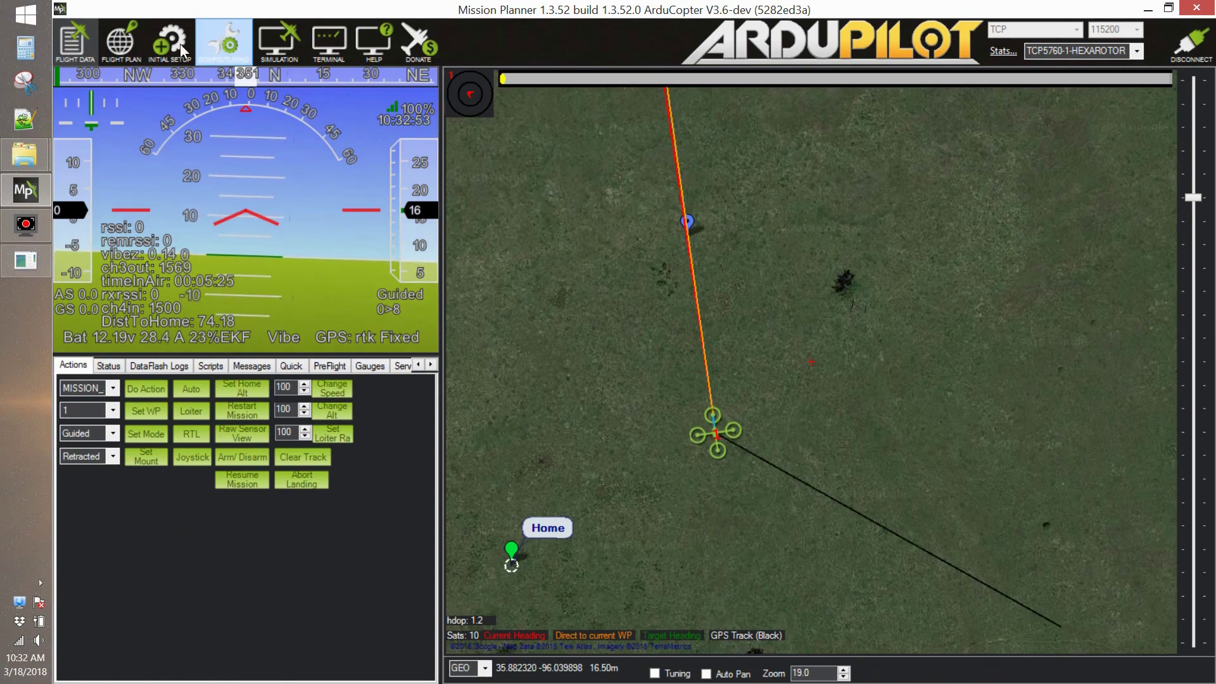
# Step: Change SIM_WIND_DIR from 180 to 90 in the 'sim' parameters and write it to the copter
pyautogui.click(216, 45)
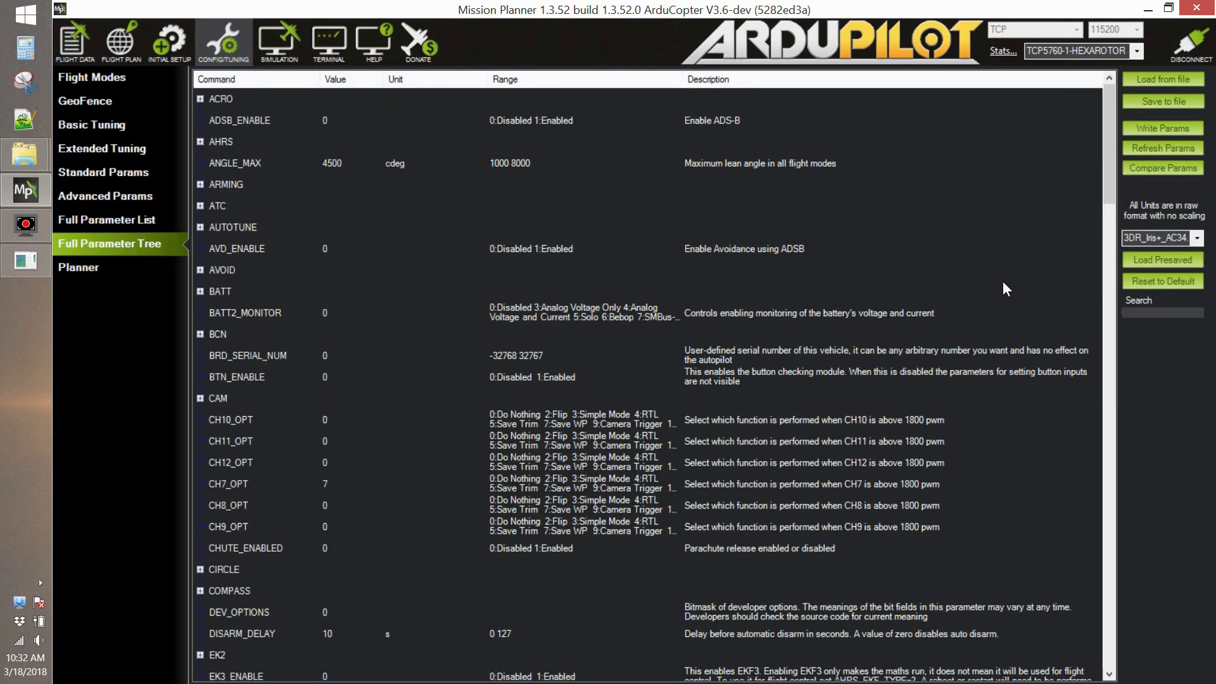
pyautogui.write('sim')
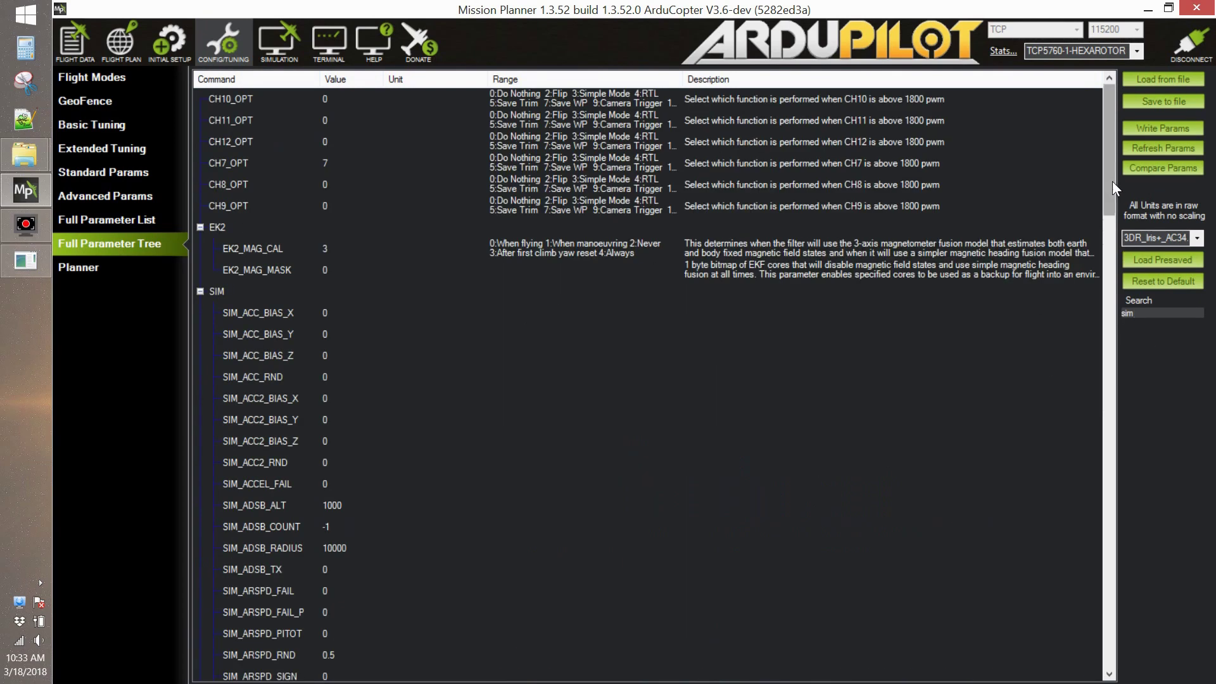
pyautogui.moveTo(1112, 188); pyautogui.dragTo(1113, 628)
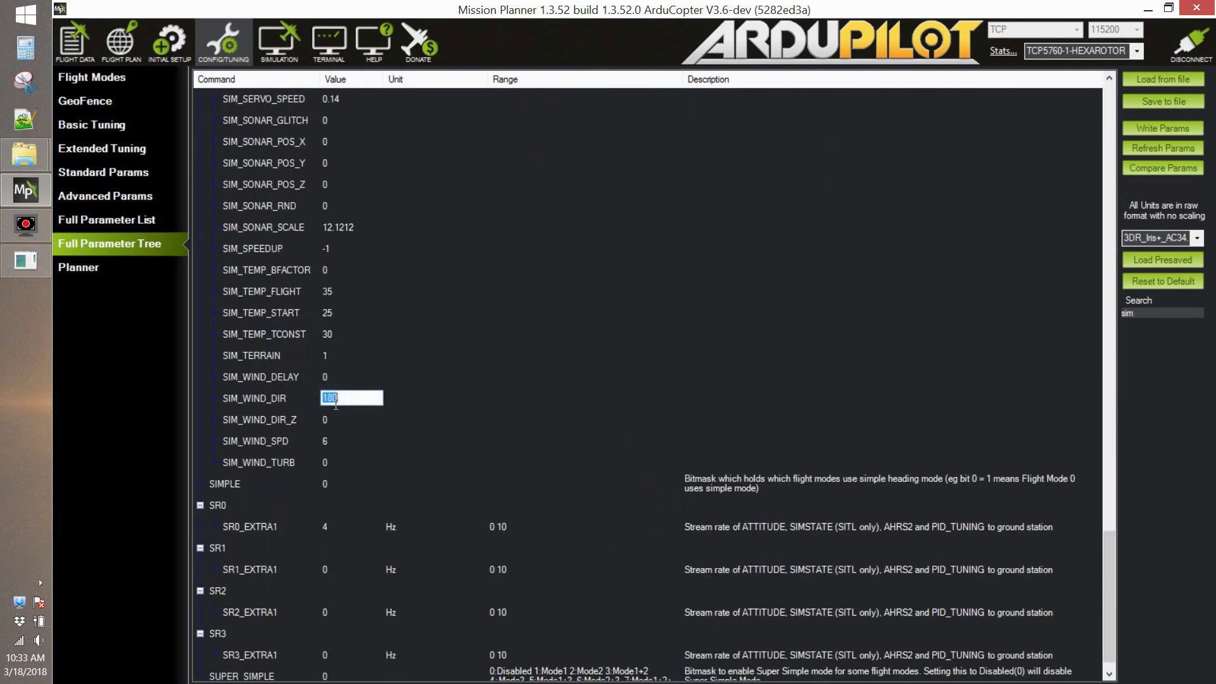
pyautogui.press('Return')
pyautogui.click(1153, 135)
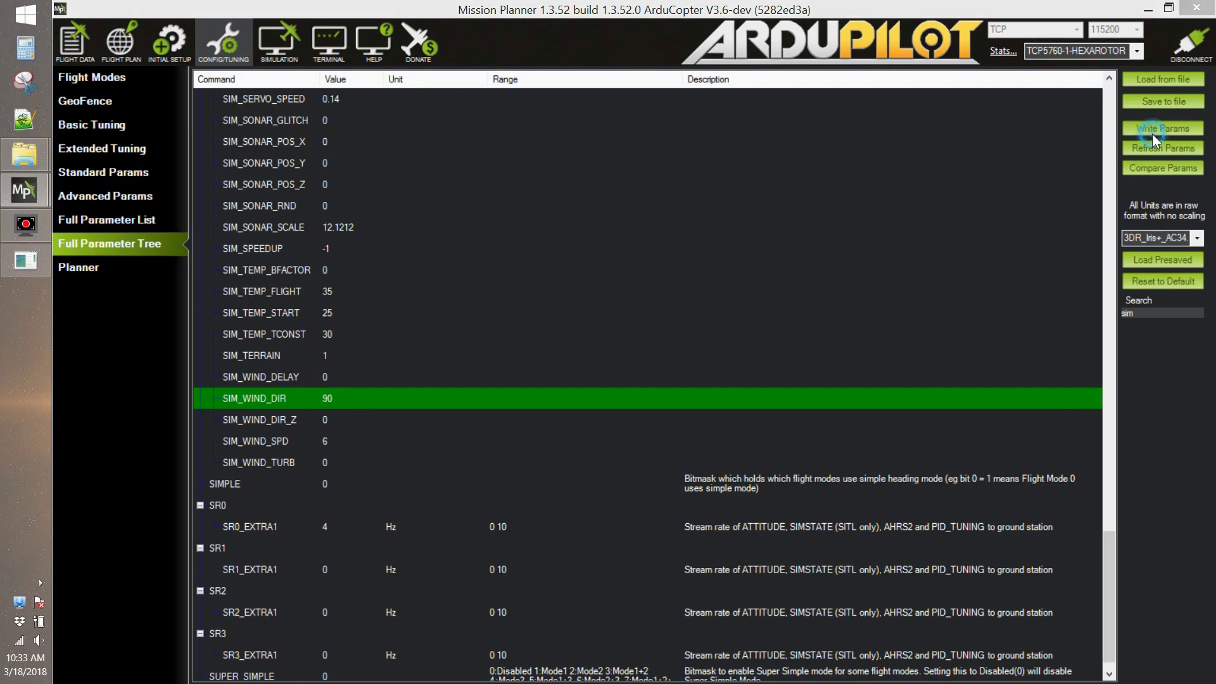
pyautogui.click(703, 381)
pyautogui.click(95, 52)
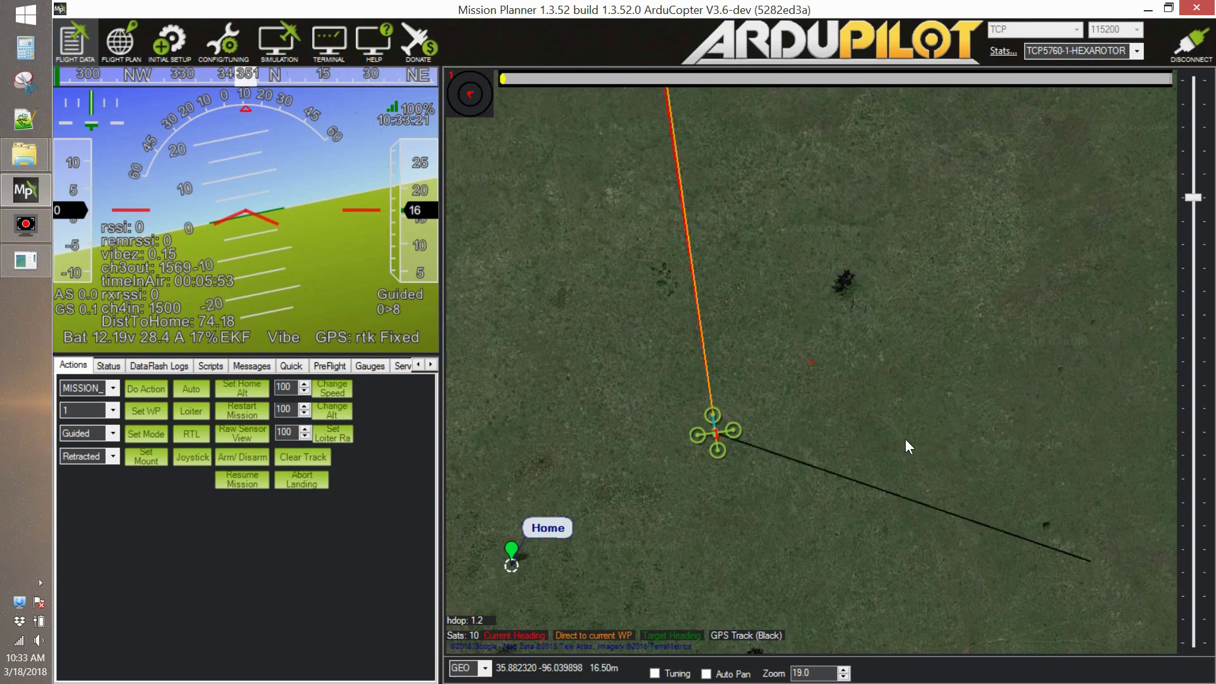
# Step: Aim the camera at a map point east of the copter and zoom the map out slightly
pyautogui.rightClick(834, 291)
pyautogui.click(894, 356)
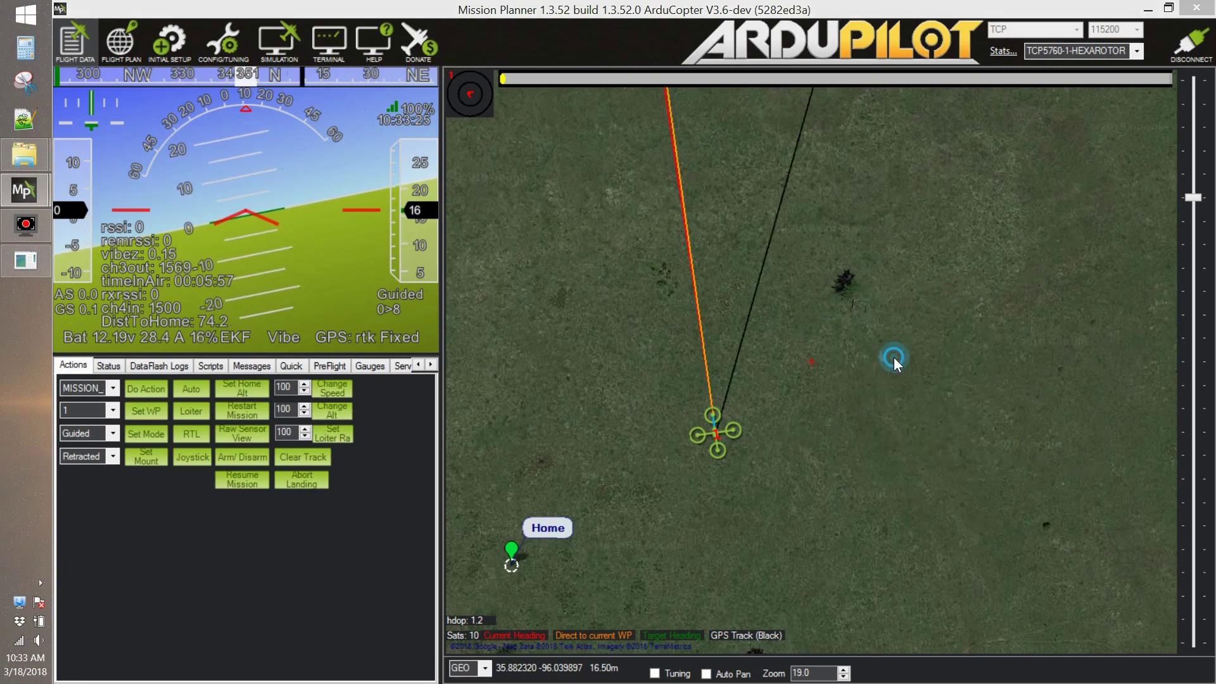
pyautogui.press('Return')
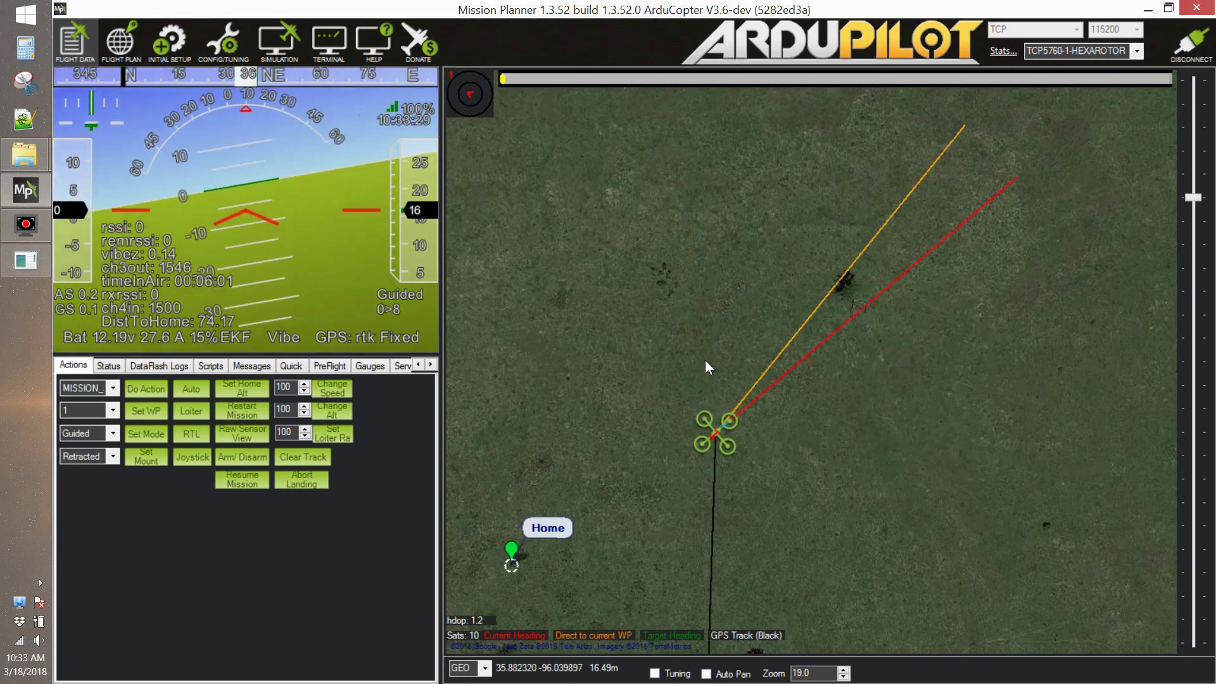
pyautogui.moveTo(1192, 197); pyautogui.dragTo(1198, 231)
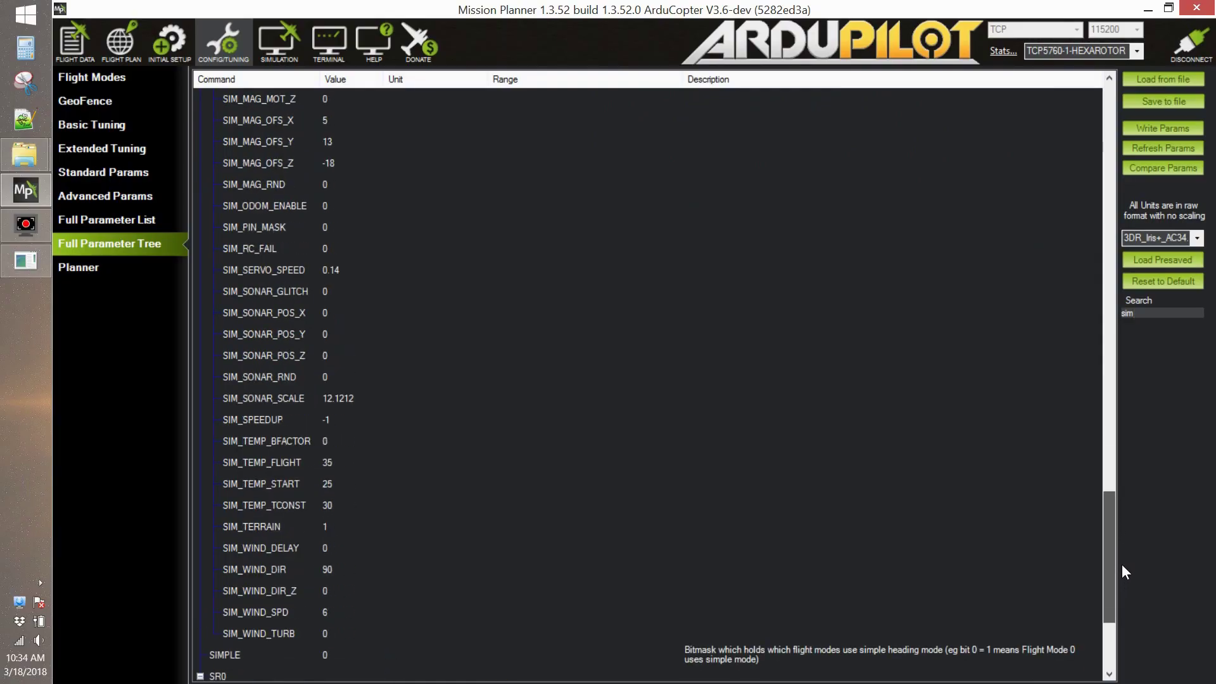
# Step: Commit SIM_WIND_TURB as 10 and write the parameter to the simulated copter
pyautogui.press('Return')
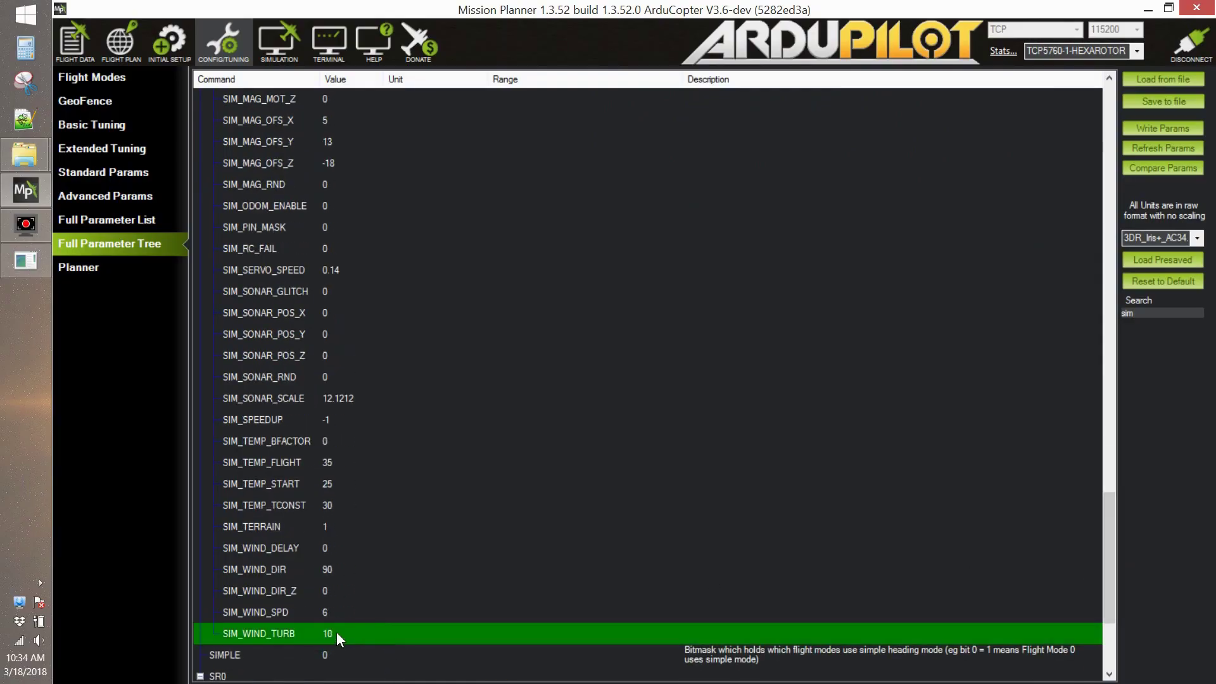
pyautogui.click(1163, 127)
pyautogui.click(698, 380)
pyautogui.click(82, 47)
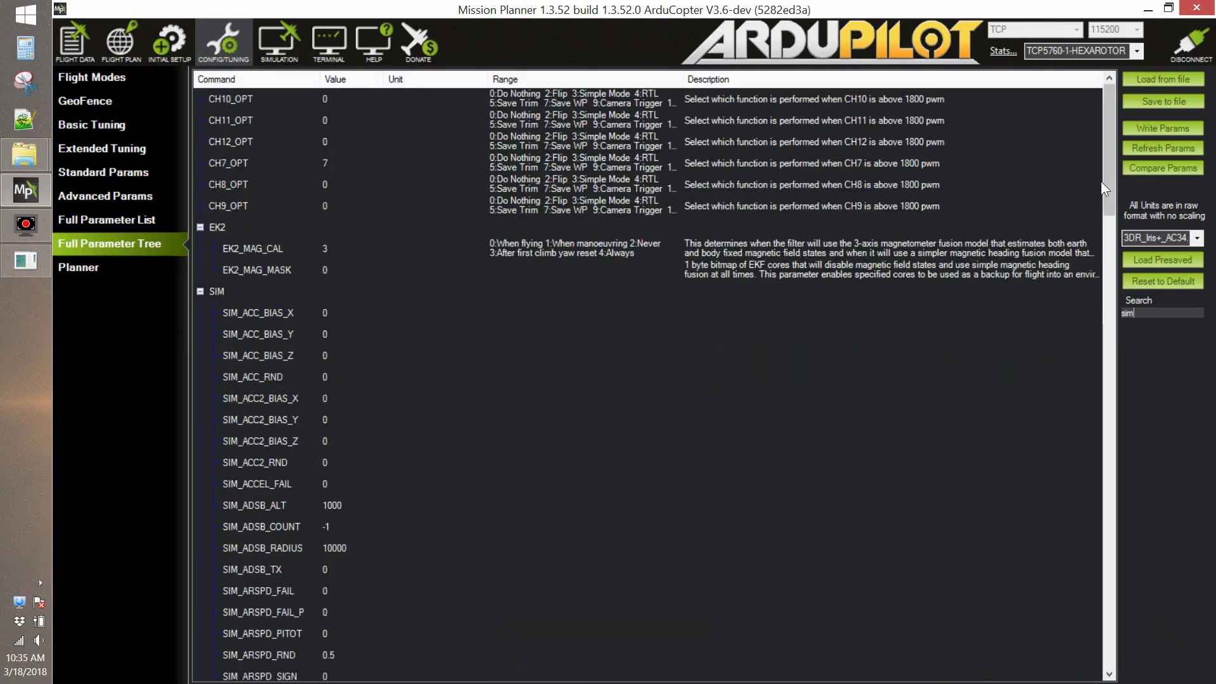
# Step: Set SIM_GPS_NOISE to 5, write it to the vehicle, and return to Flight Data
pyautogui.moveTo(1104, 181); pyautogui.dragTo(1107, 439)
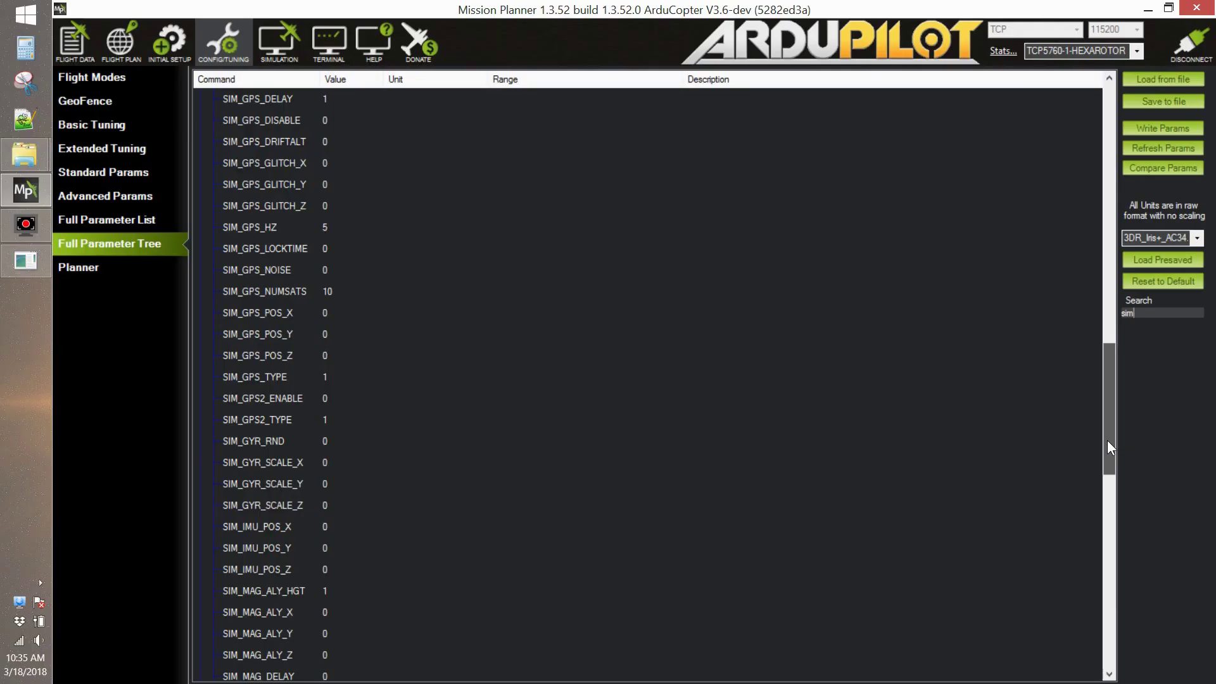
pyautogui.click(345, 276)
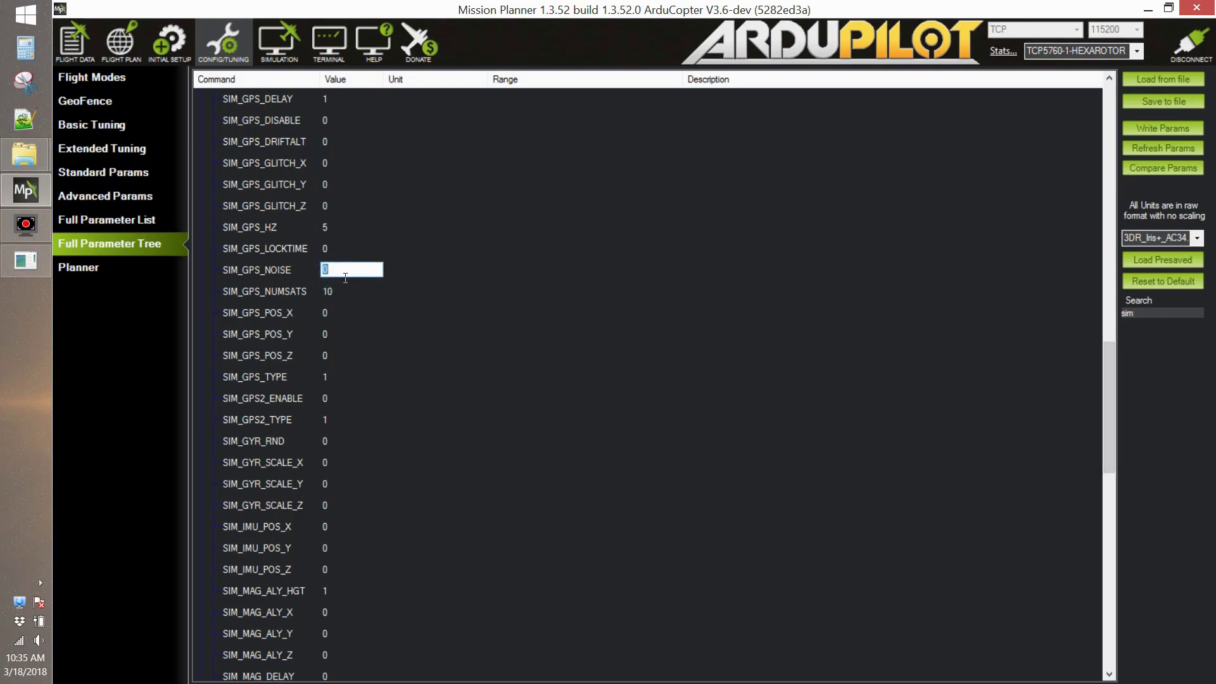
pyautogui.write('5')
pyautogui.press('Return')
pyautogui.click(1160, 131)
pyautogui.click(703, 379)
pyautogui.click(74, 41)
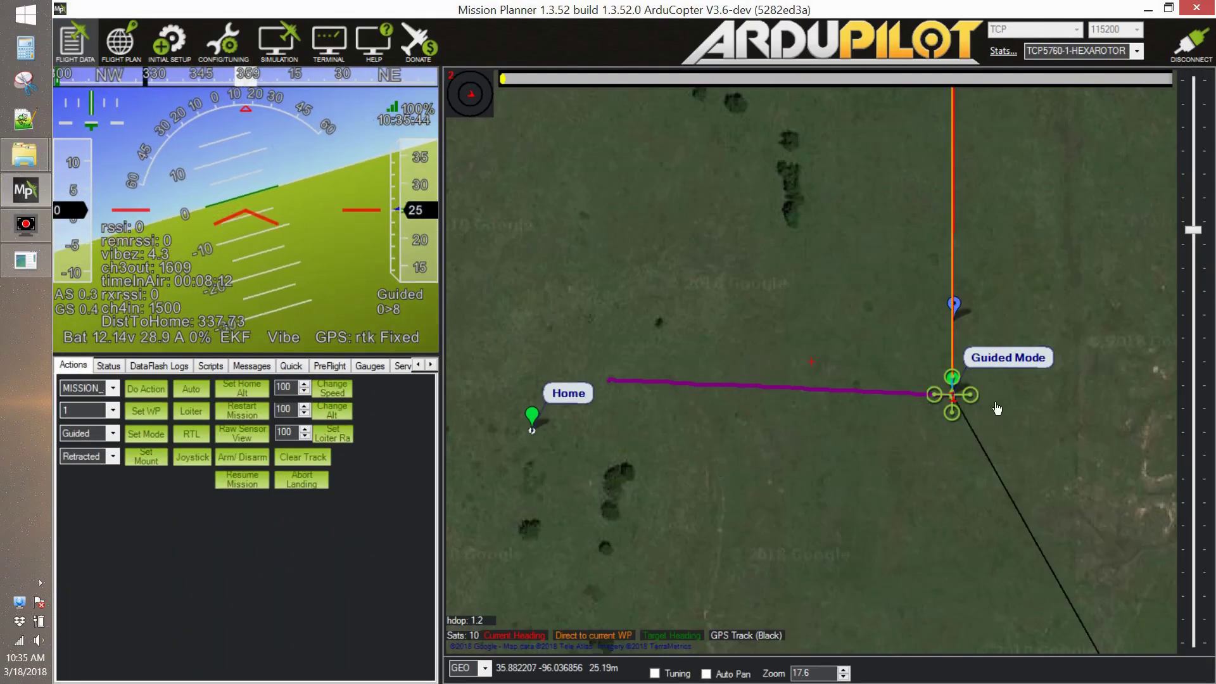
# Step: Check the EKF status, then bring up SIM_RC_FAIL in the SIM parameter tree
pyautogui.click(234, 337)
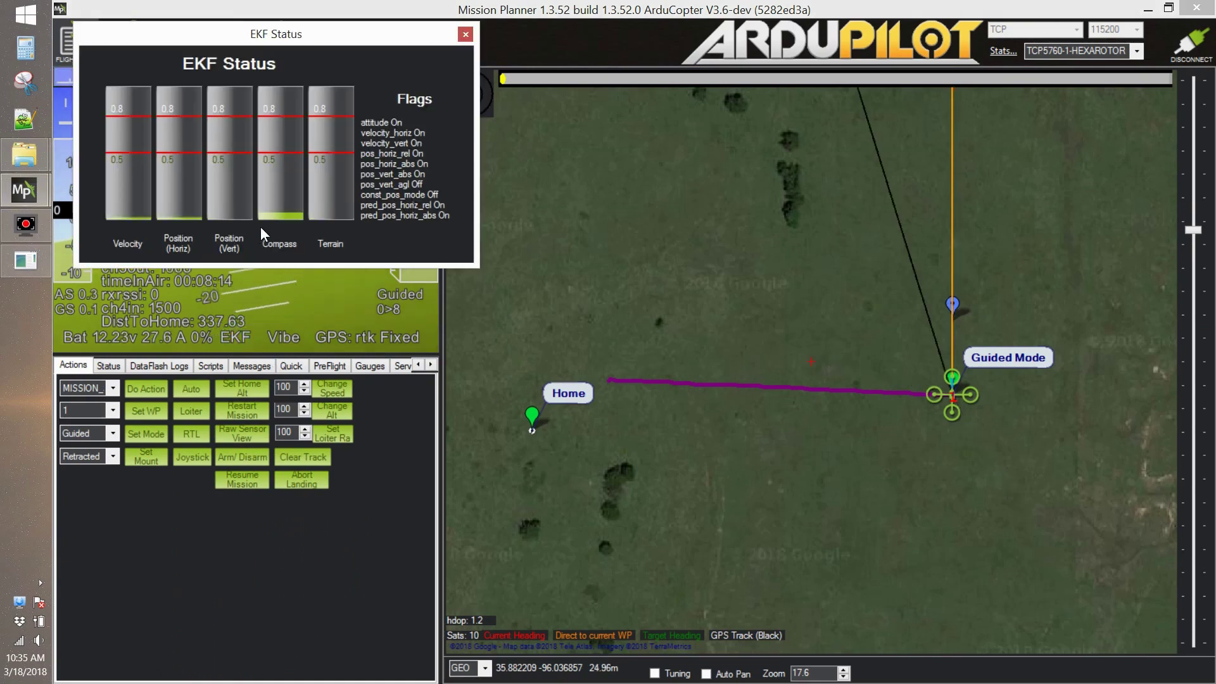
pyautogui.click(466, 34)
pyautogui.scroll(1, 1018, 310)
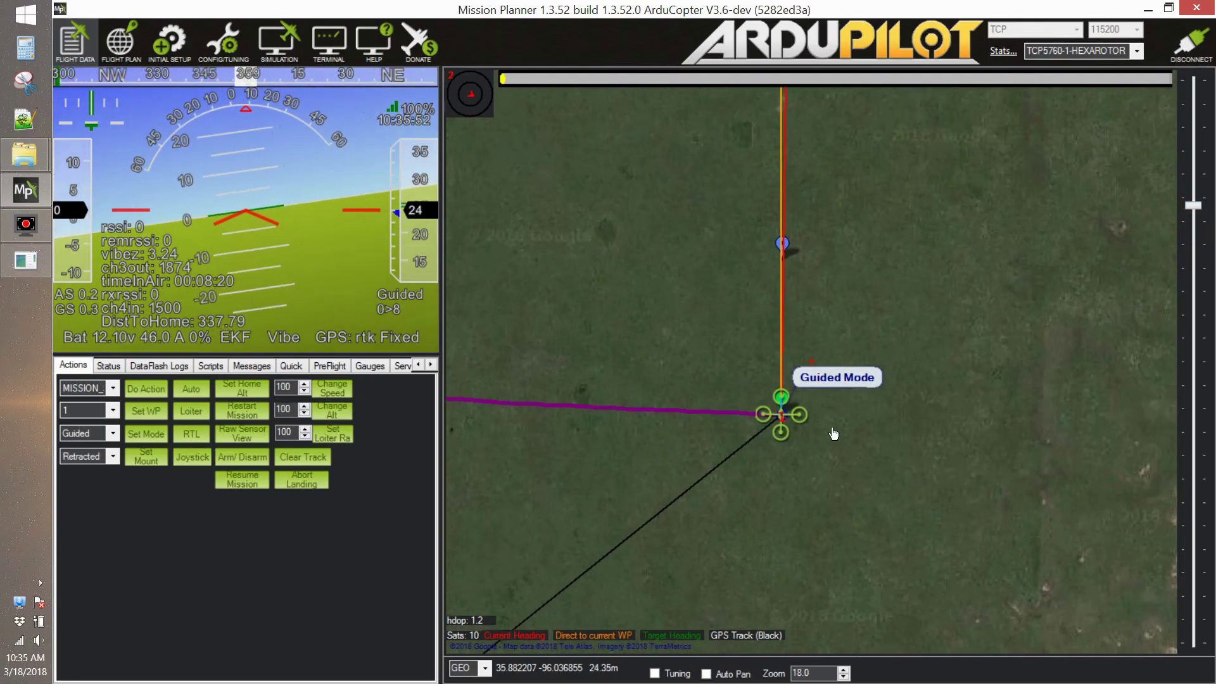
pyautogui.scroll(2, 866, 320)
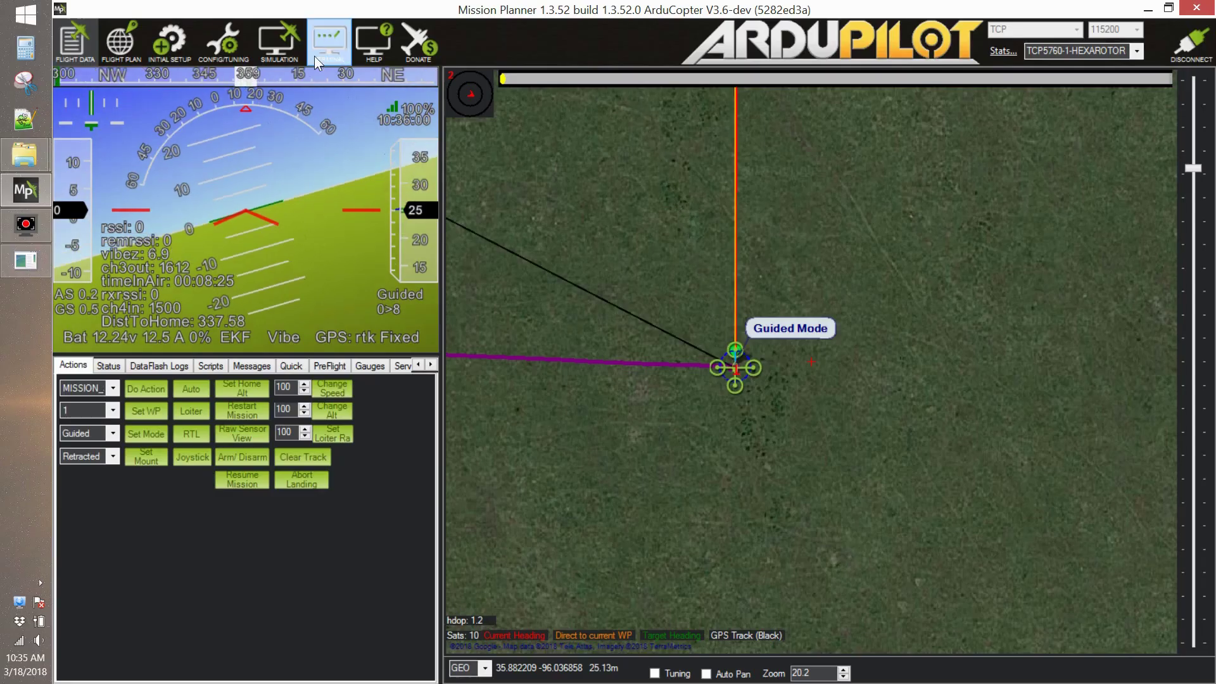
pyautogui.click(223, 41)
pyautogui.moveTo(1109, 202); pyautogui.dragTo(1123, 555)
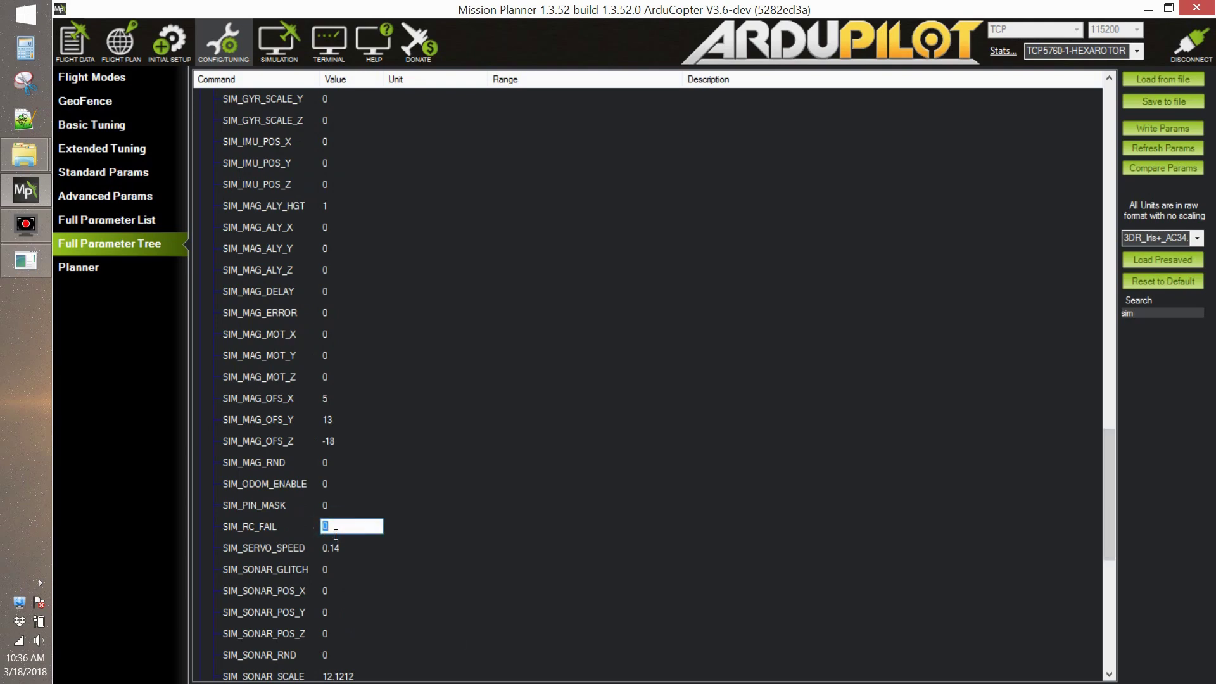
# Step: Write SIM_RC_FAIL as 1 and watch the hexacopter fly home in RTL on the map
pyautogui.press('Return')
pyautogui.click(1137, 130)
pyautogui.click(703, 376)
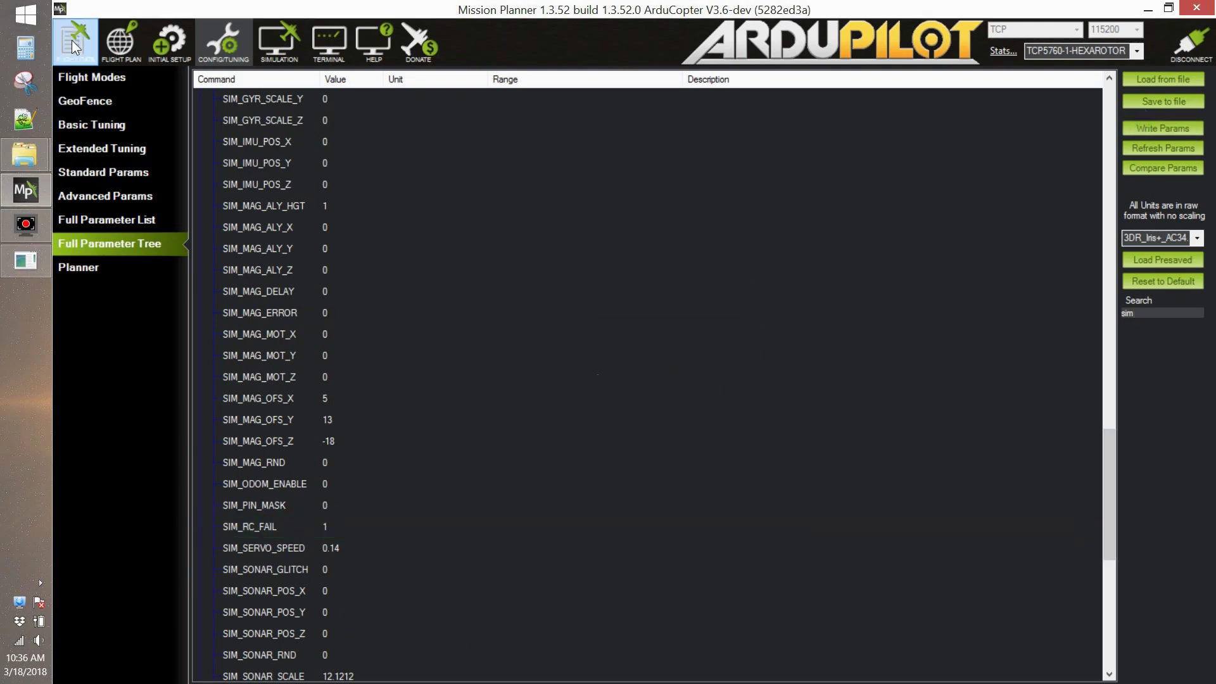
pyautogui.click(73, 41)
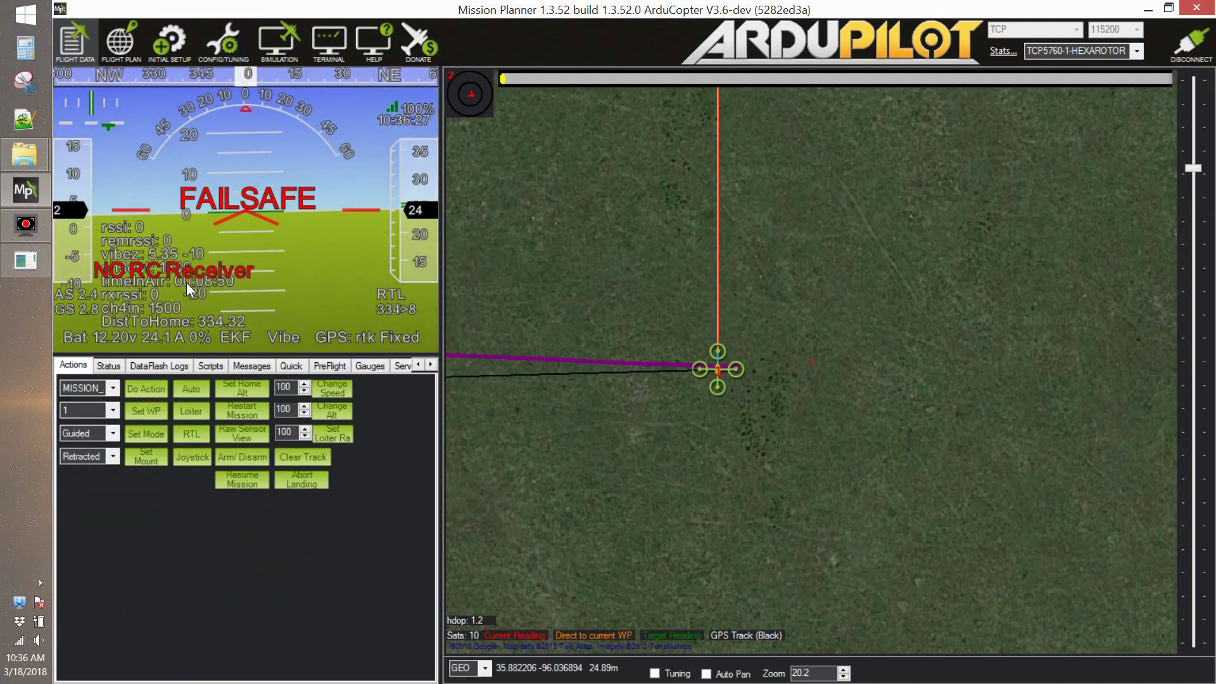
pyautogui.scroll(-2, 842, 339)
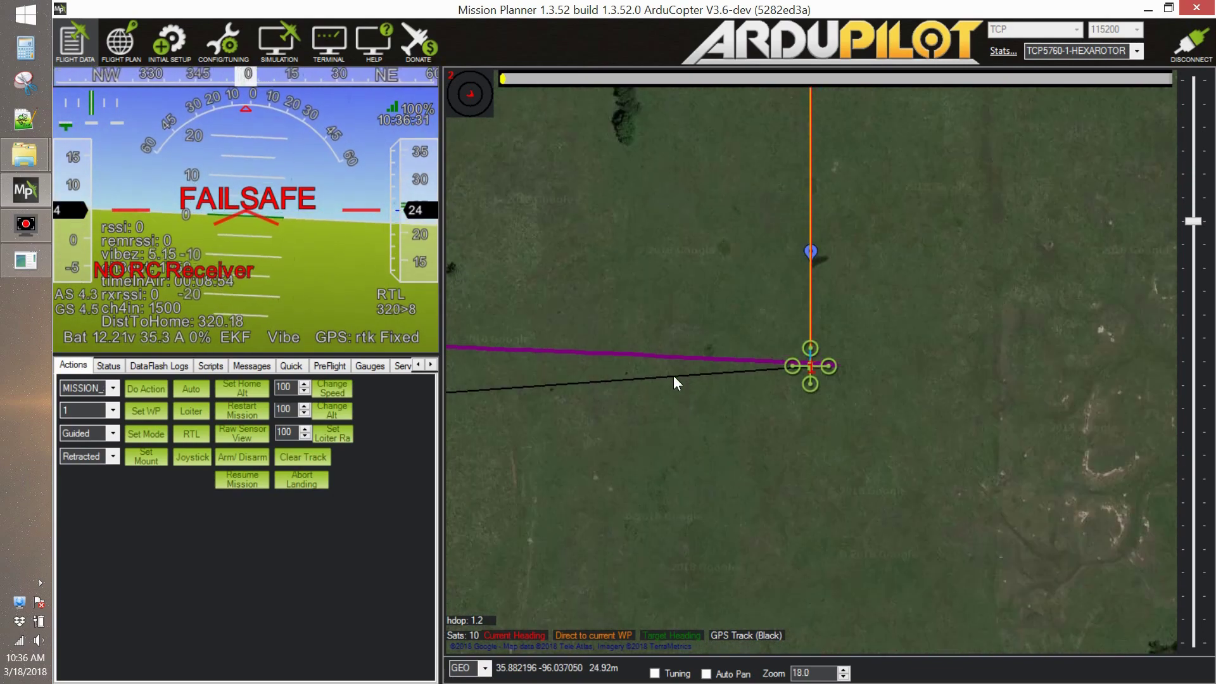
pyautogui.moveTo(633, 333); pyautogui.dragTo(813, 359)
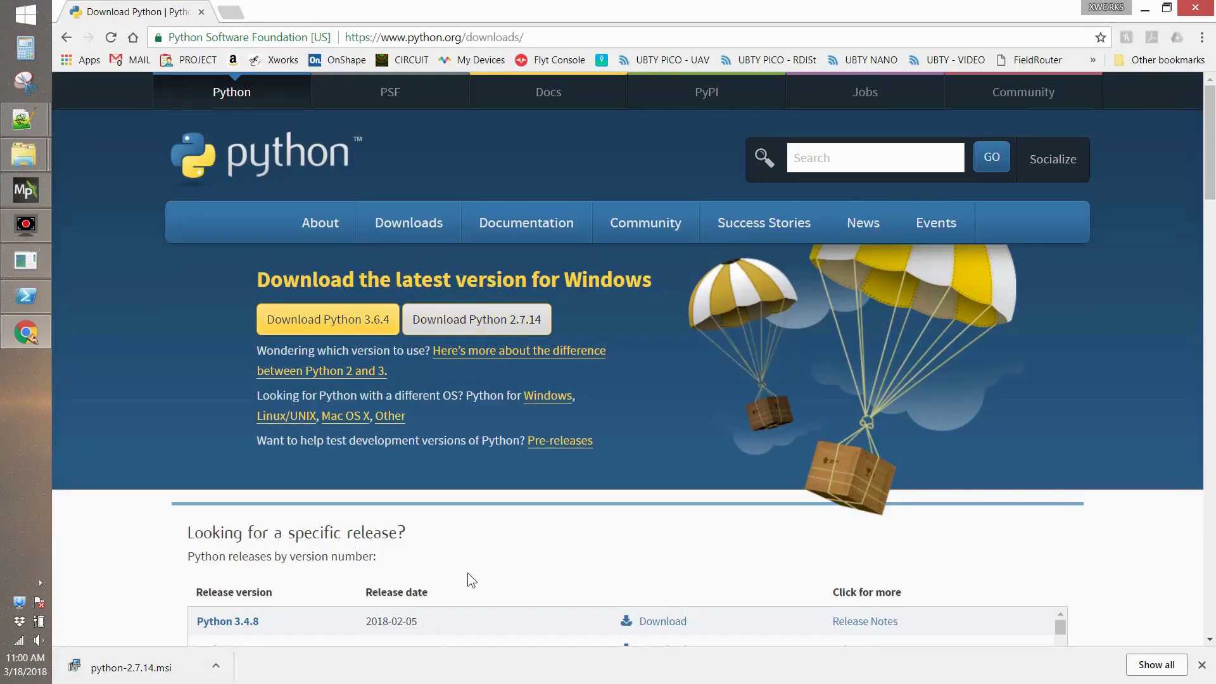
# Step: Advance the Python 2.7.14 installer, fork dronekit-python, and copy its clone URL
pyautogui.click(735, 490)
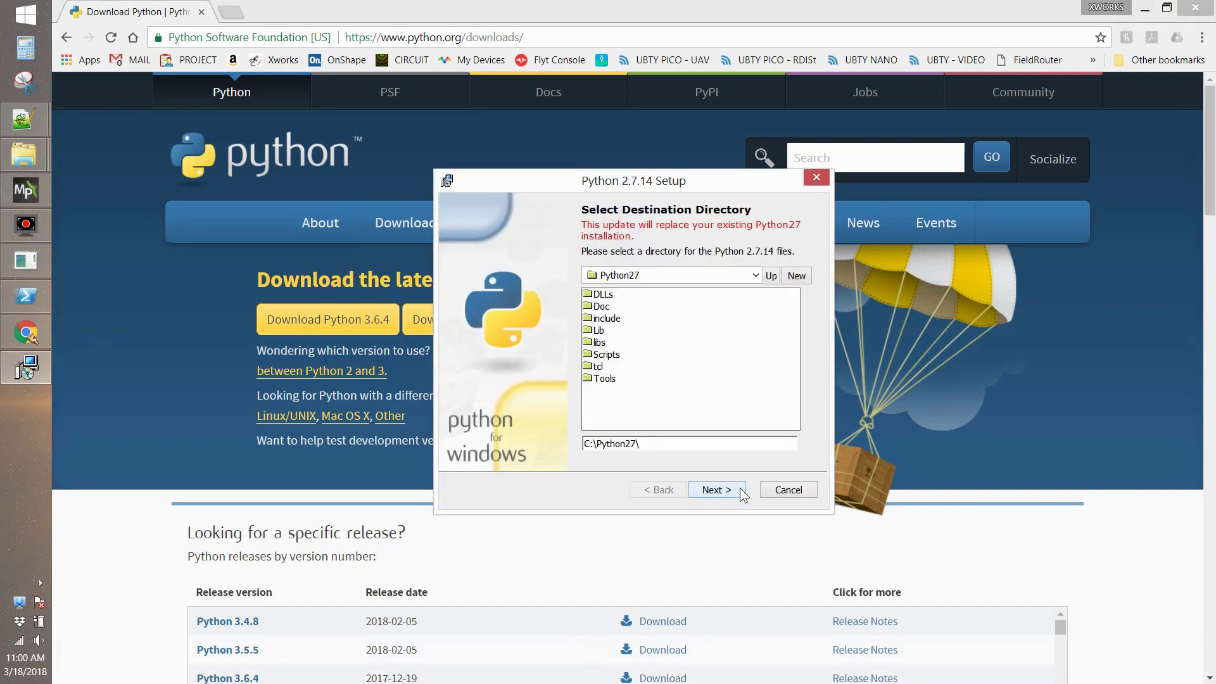
pyautogui.click(741, 490)
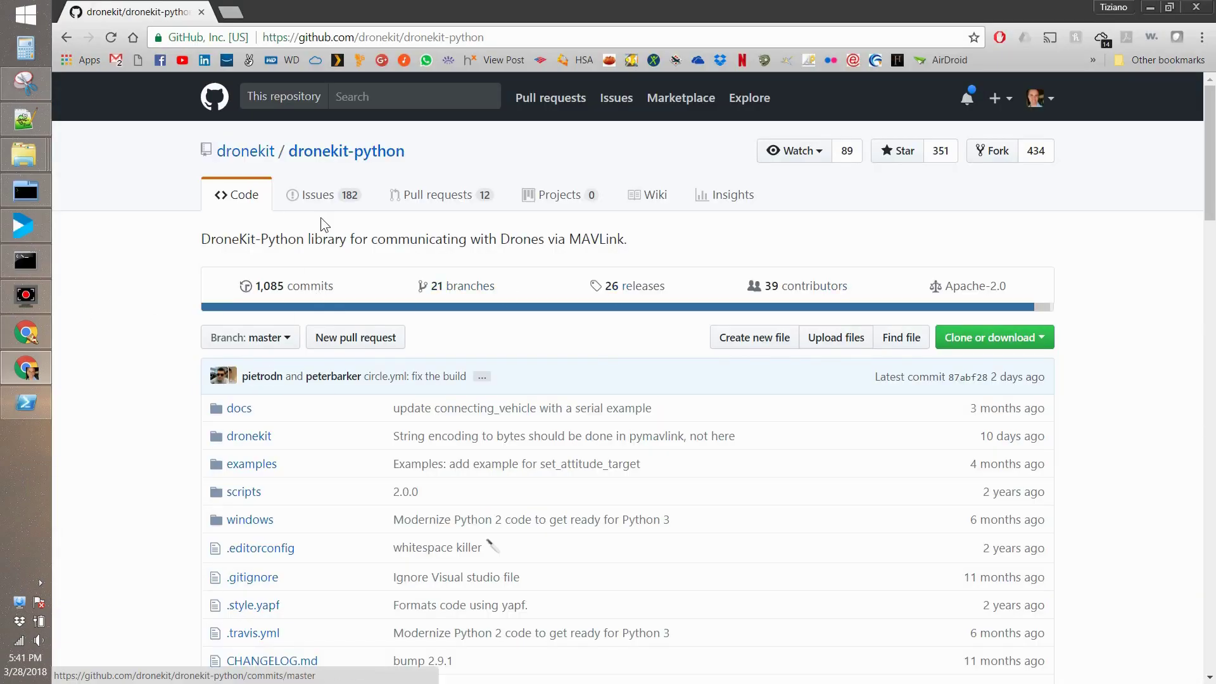
pyautogui.click(1007, 153)
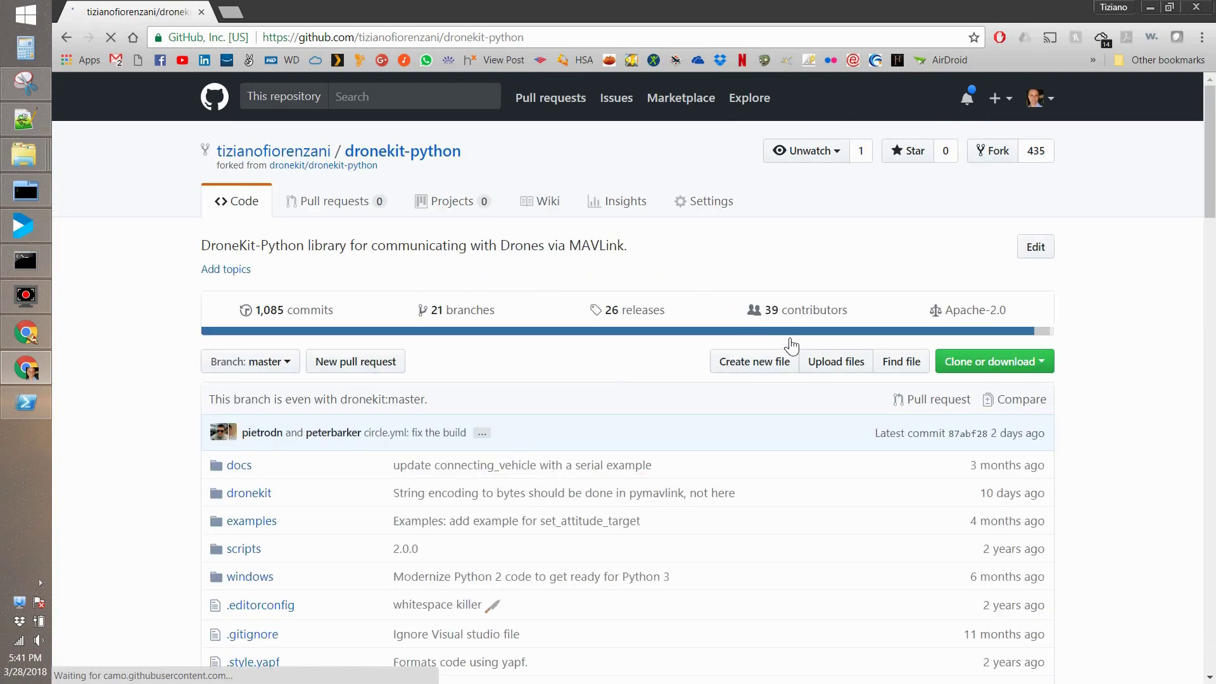
pyautogui.click(1000, 362)
pyautogui.click(1022, 452)
# Step: Clone the forked dronekit-python repository with git clone in PowerShell
pyautogui.click(26, 403)
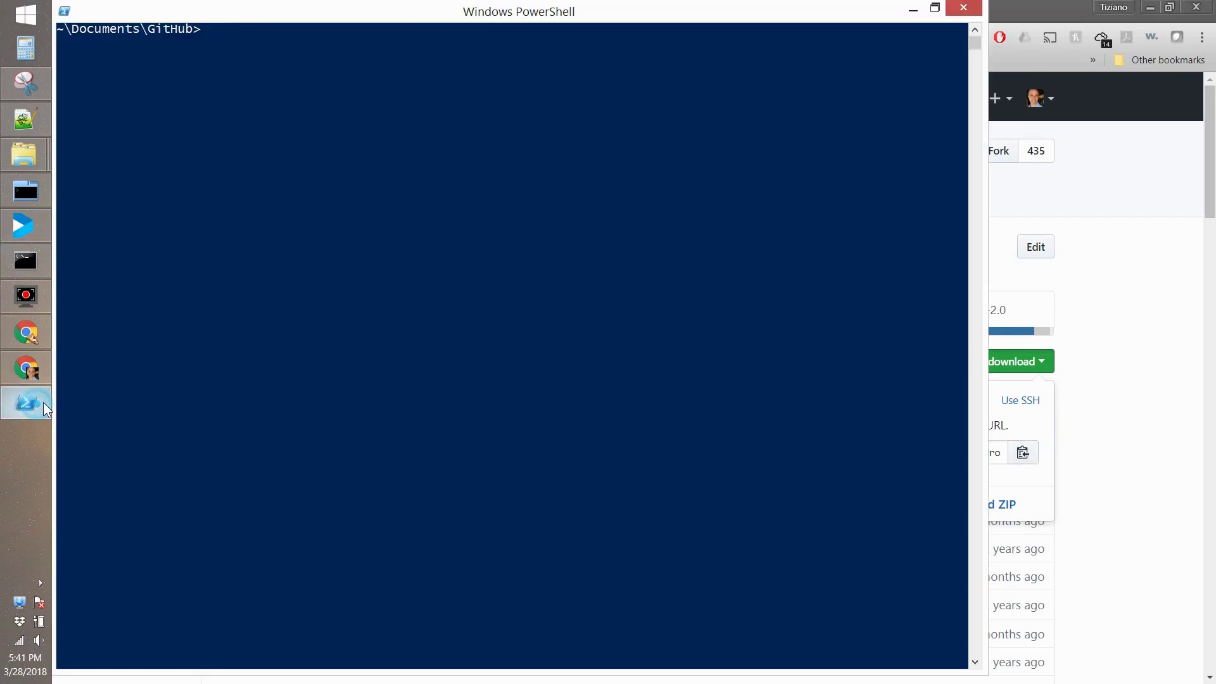
pyautogui.click(381, 216)
pyautogui.write('git clone')
pyautogui.rightClick(382, 215)
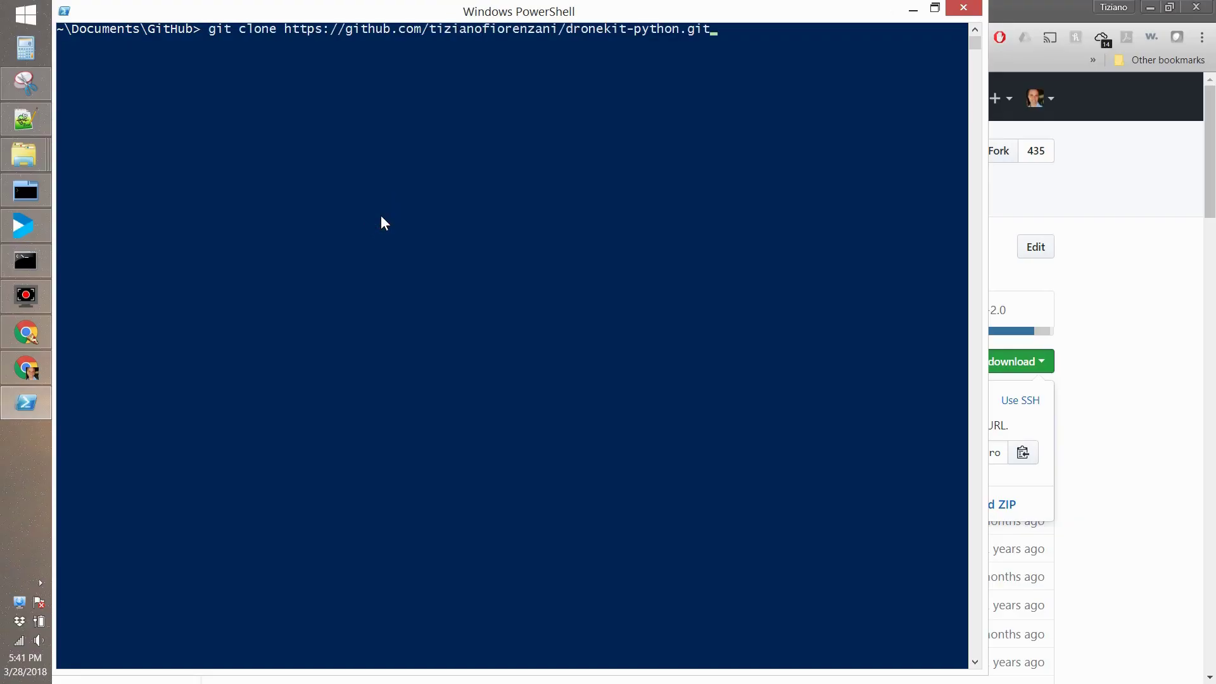
pyautogui.press('Return')
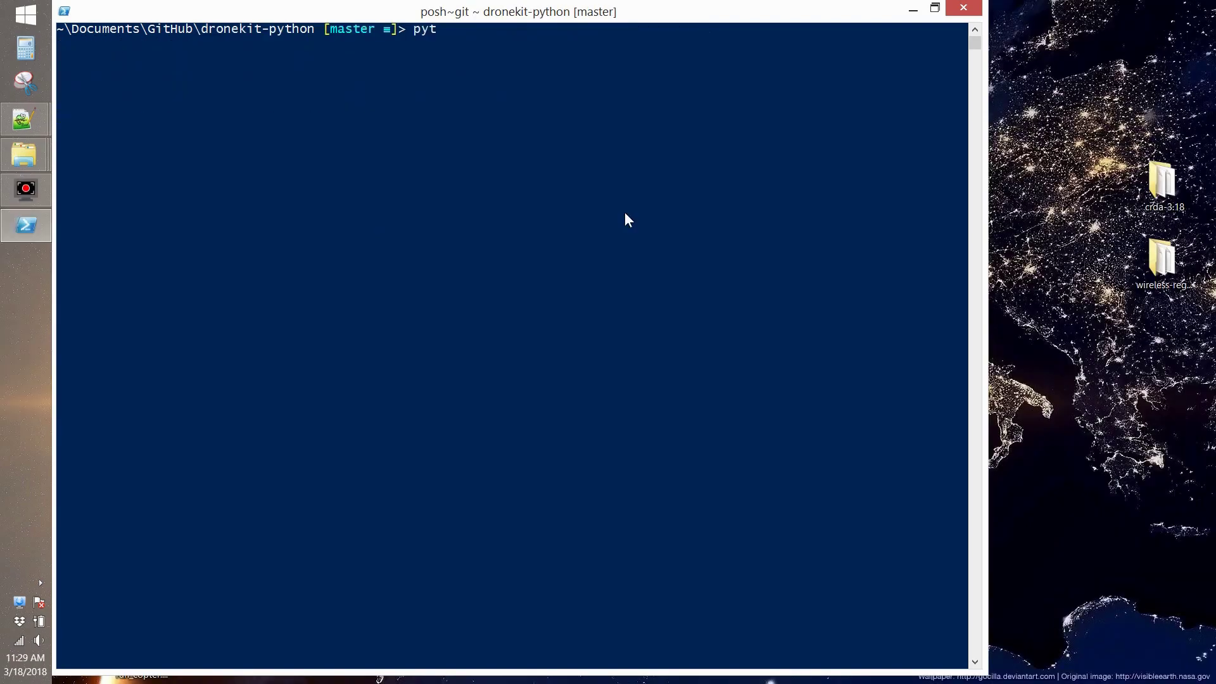
# Step: Build dronekit with python setup.py build
pyautogui.write('hon set')
pyautogui.press('Tab')
pyautogui.write('build')
pyautogui.press('Return')
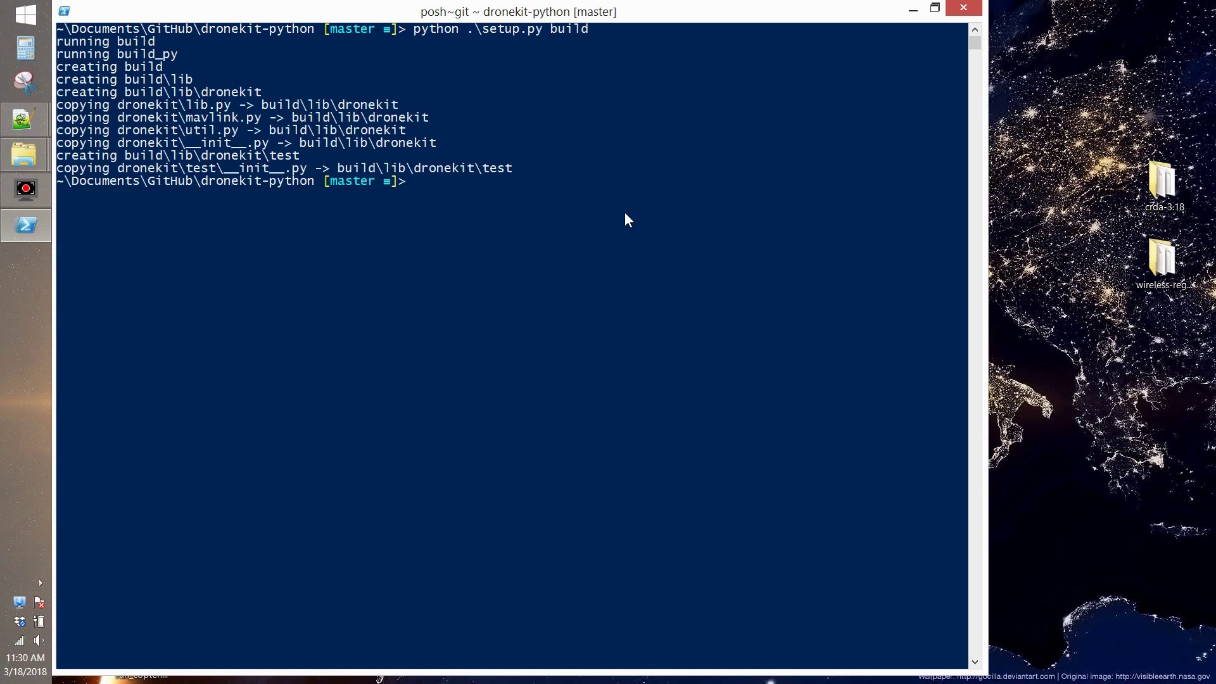
# Step: Install dronekit with setup.py install, then move into how_do_drones_work\scripts
pyautogui.hotkey('ctrl', 'l')
pyautogui.write('python')
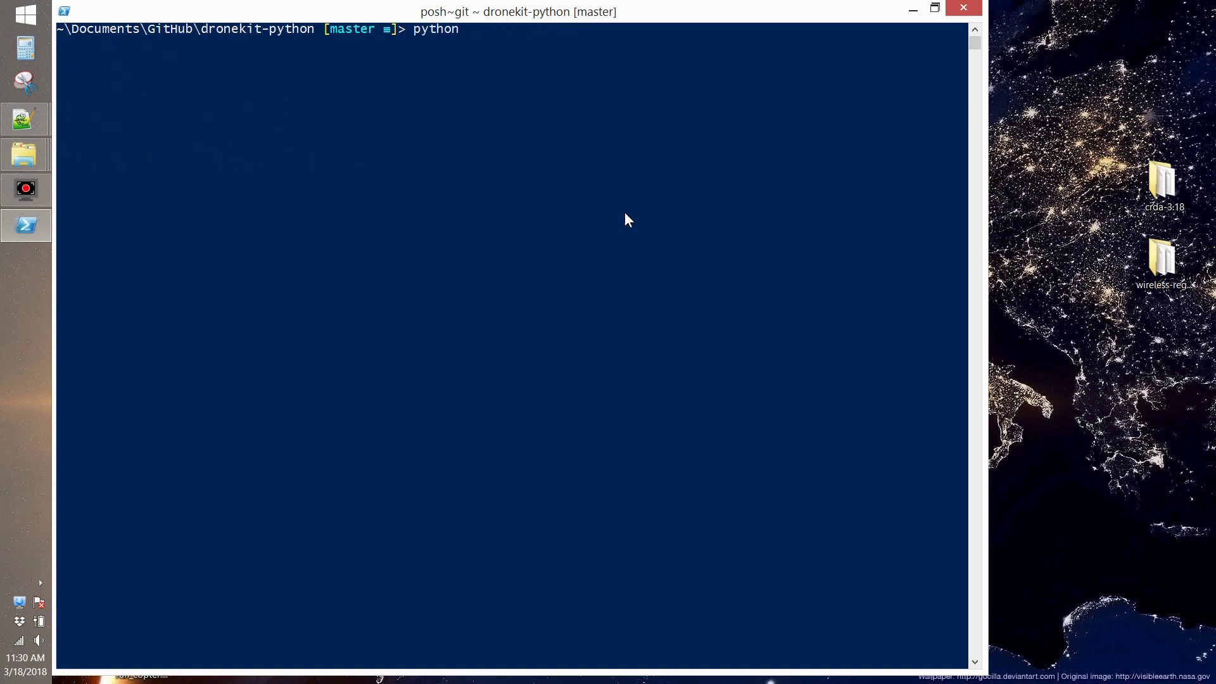
pyautogui.write(' .\\set')
pyautogui.press('Tab')
pyautogui.write('install')
pyautogui.press('Return')
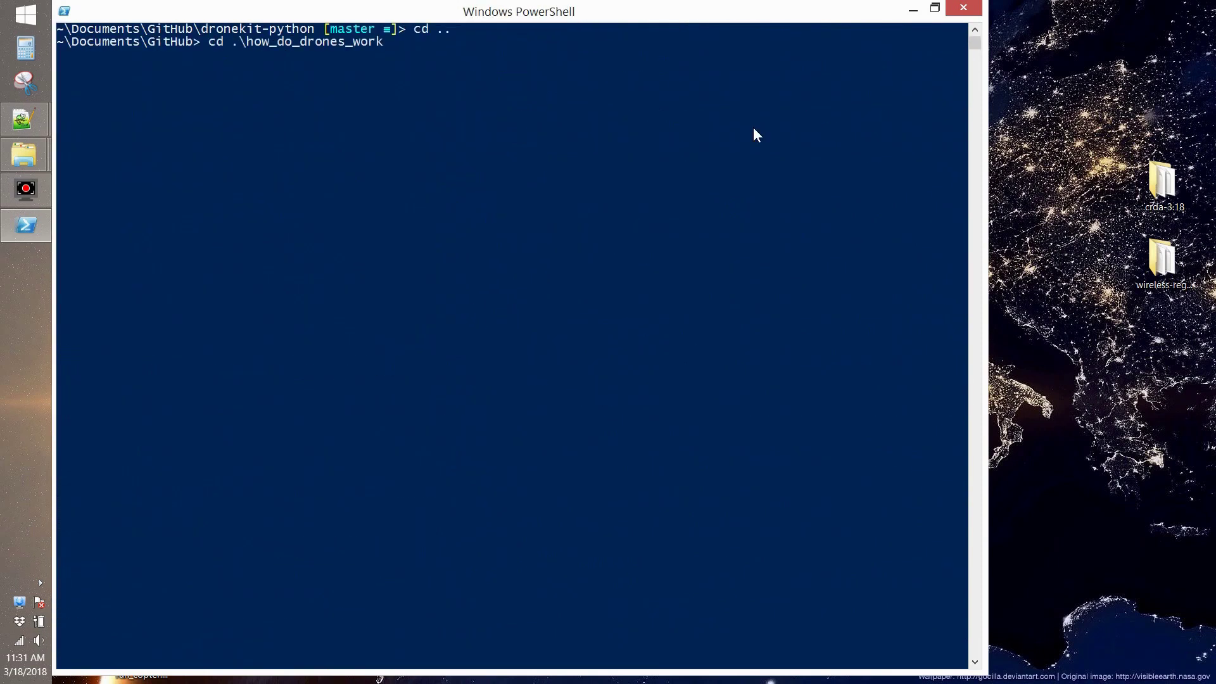
pyautogui.write('\\scripts')
pyautogui.press('Return')
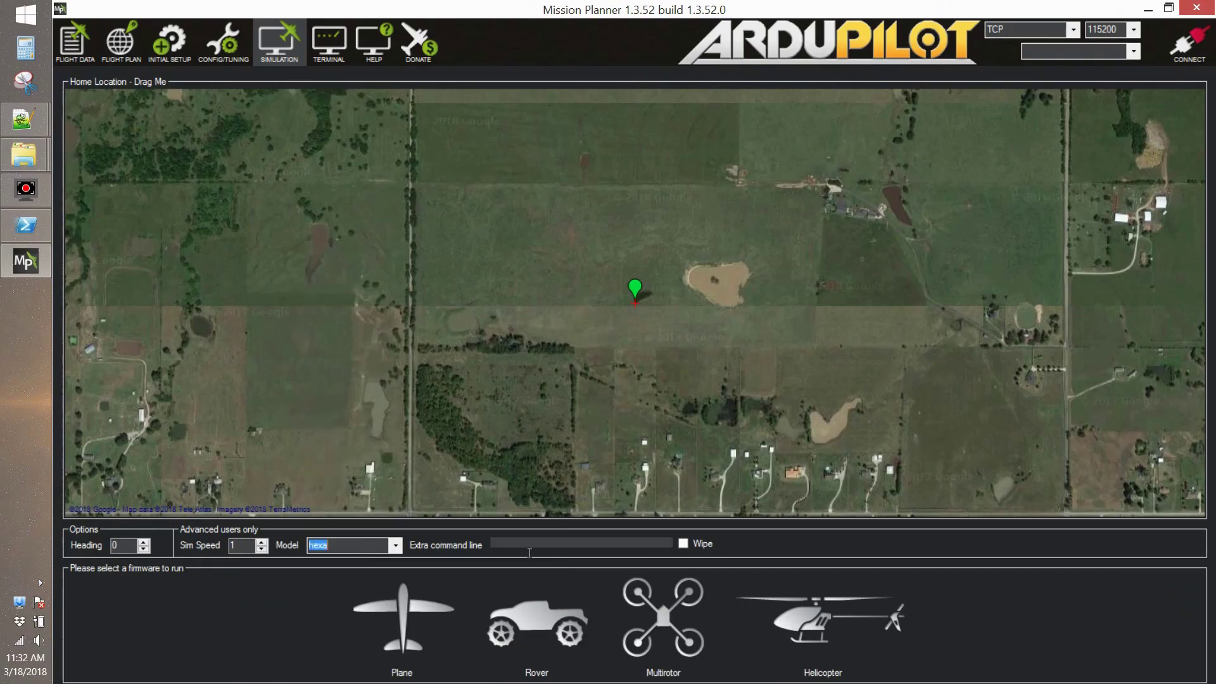
# Step: Launch the simulated multirotor and move PowerShell into the scripts folder
pyautogui.click(639, 598)
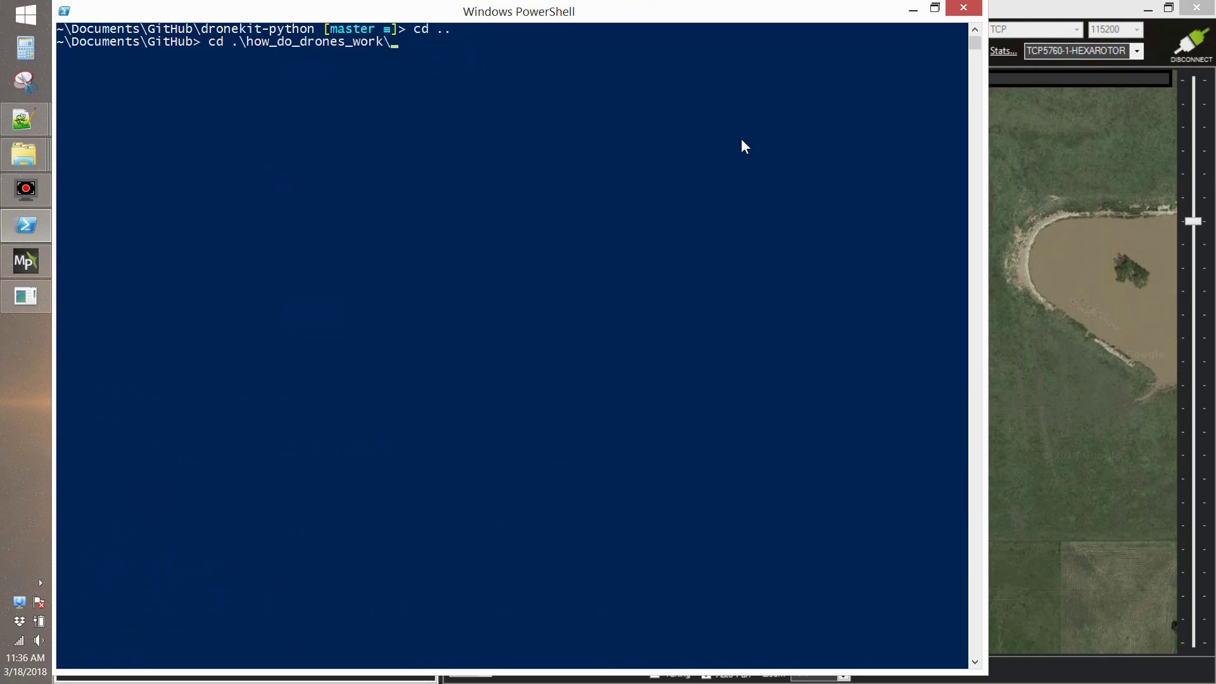
pyautogui.write('scripts')
pyautogui.press('Return')
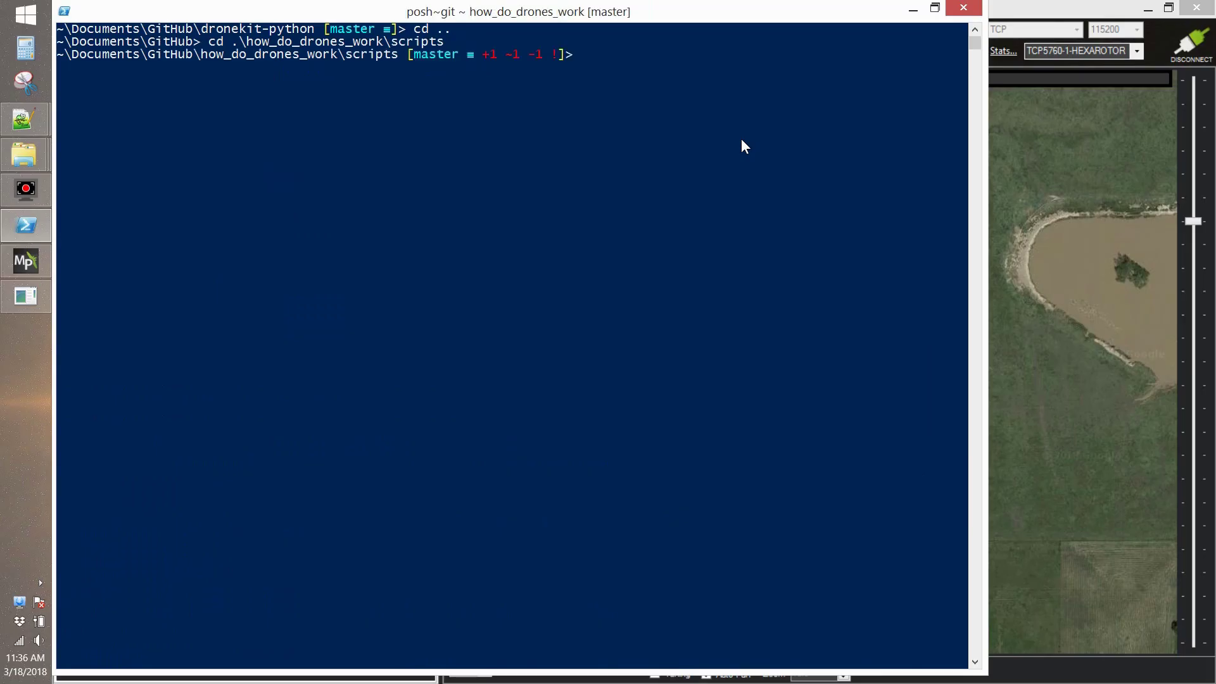
# Step: Run dronekit_test_05.py with C:\Python27 Python, connecting to tcp:127.0.0.1:5762
pyautogui.write('c:\\Python27\\python.exe .\\dronekit_test_02.py')
pyautogui.press('Tab')
pyautogui.press('Tab')
pyautogui.press('Tab')
pyautogui.write('--connect tcp:127.0.0.1:5762')
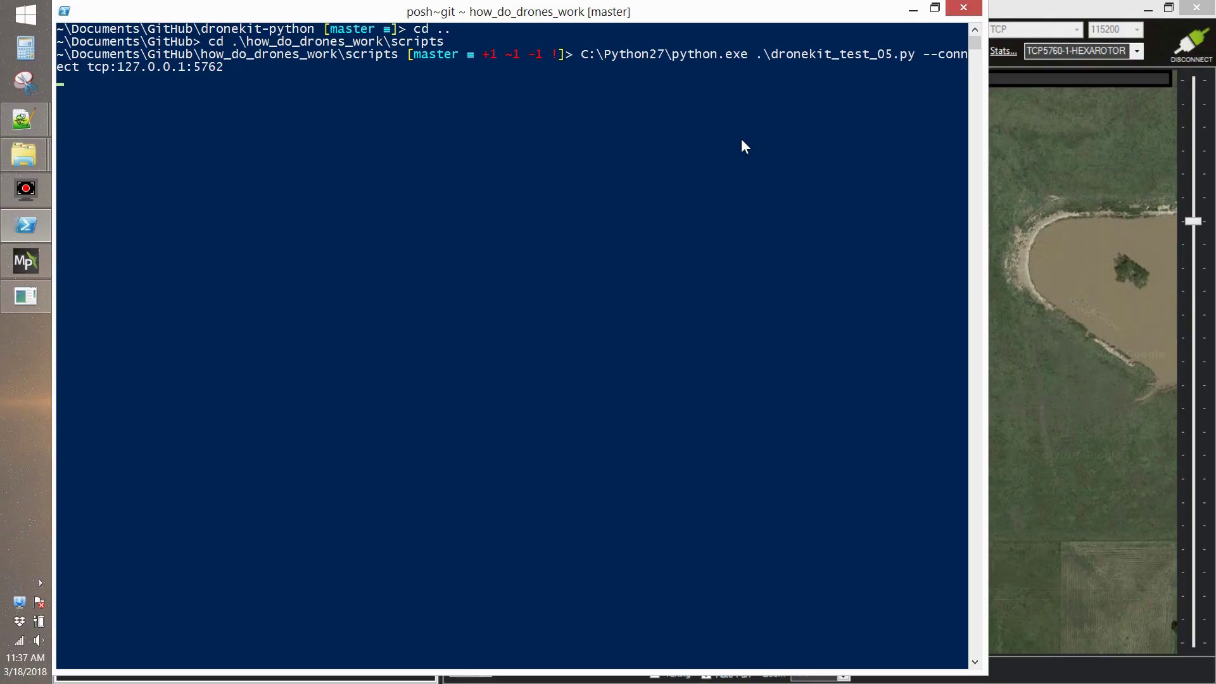
pyautogui.click(698, 236)
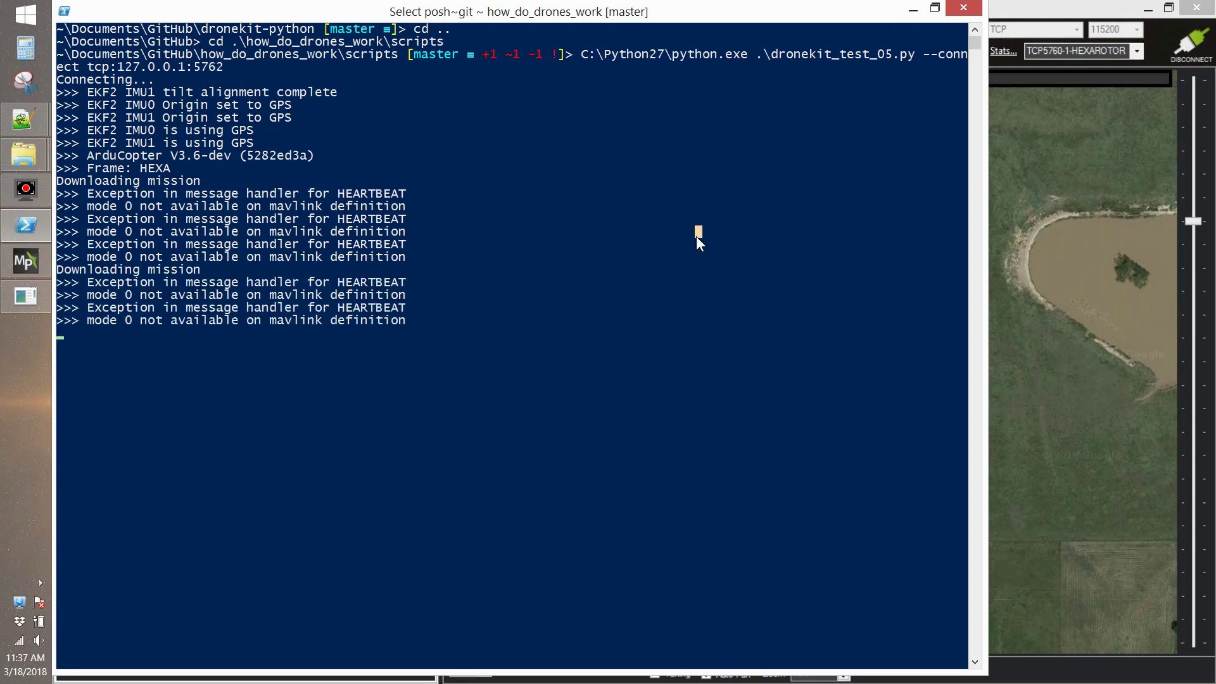
pyautogui.click(1044, 115)
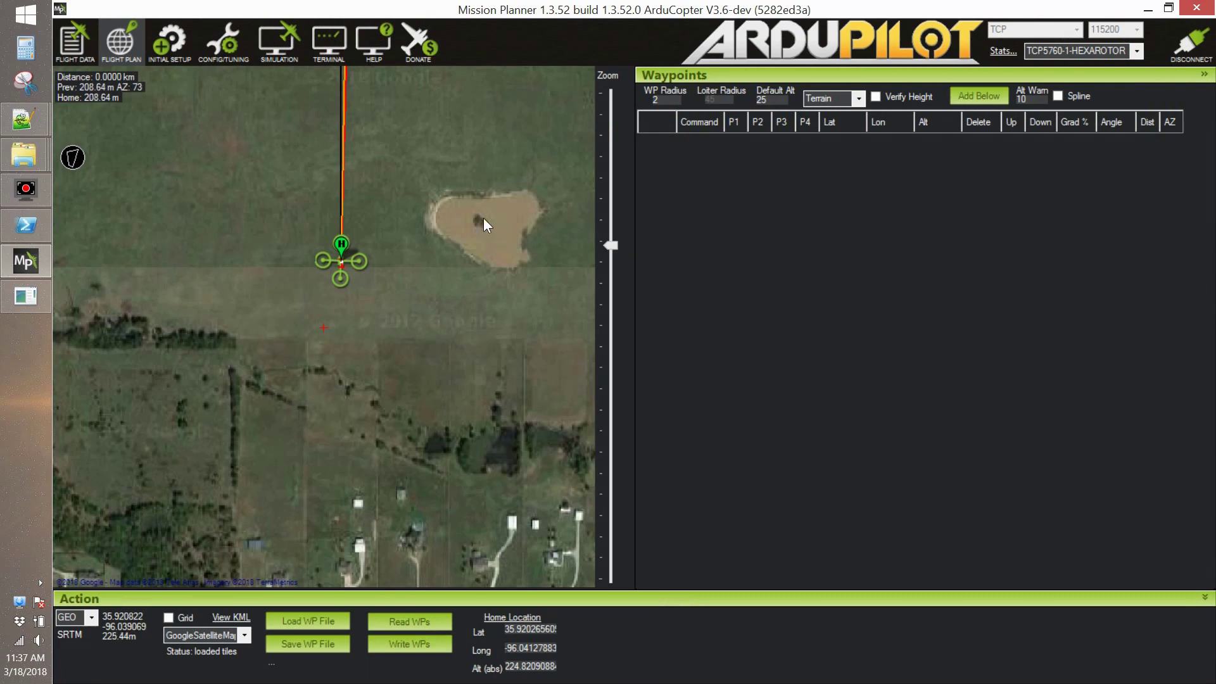
# Step: Place waypoint 1 on the pond northeast of Home
pyautogui.click(486, 225)
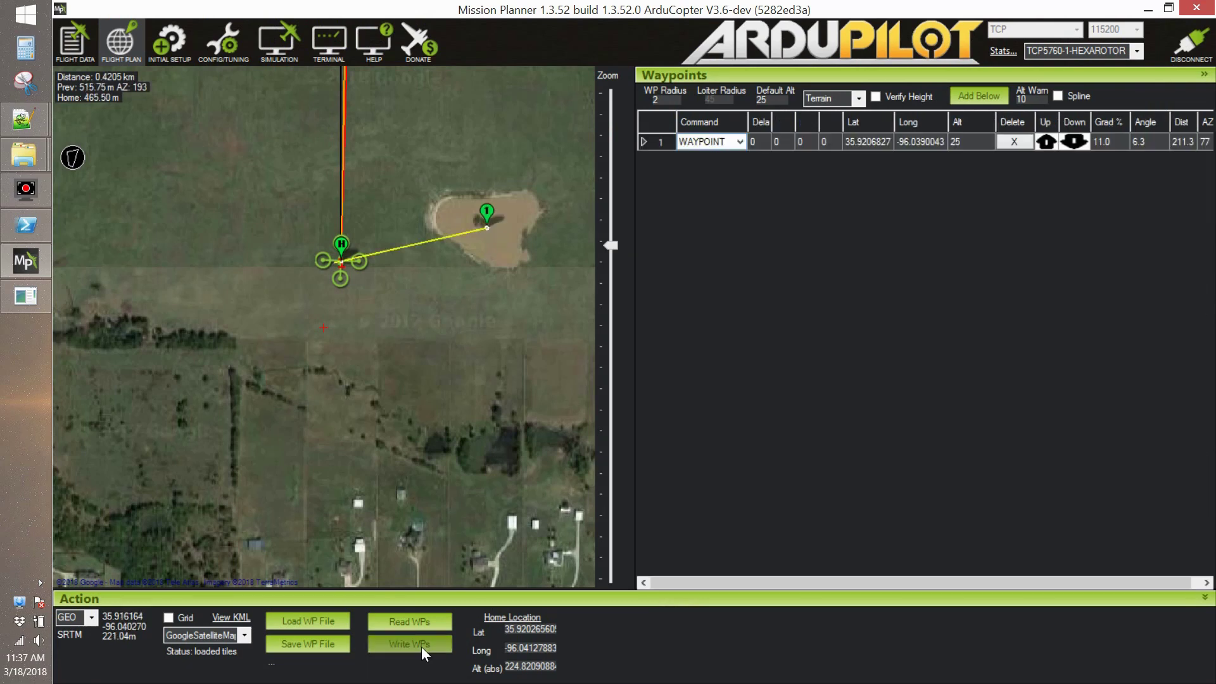